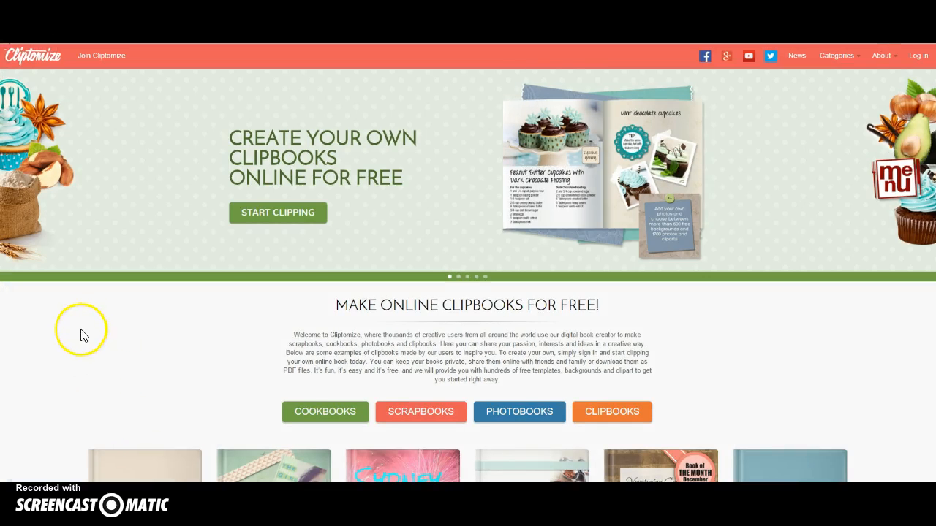
Browse the Cliptomize home page, then go to Join Cliptomize and its Create account form
scroll(80, 335, "down", 1)
scroll(44, 333, "down", 1)
scroll(43, 333, "down", 2)
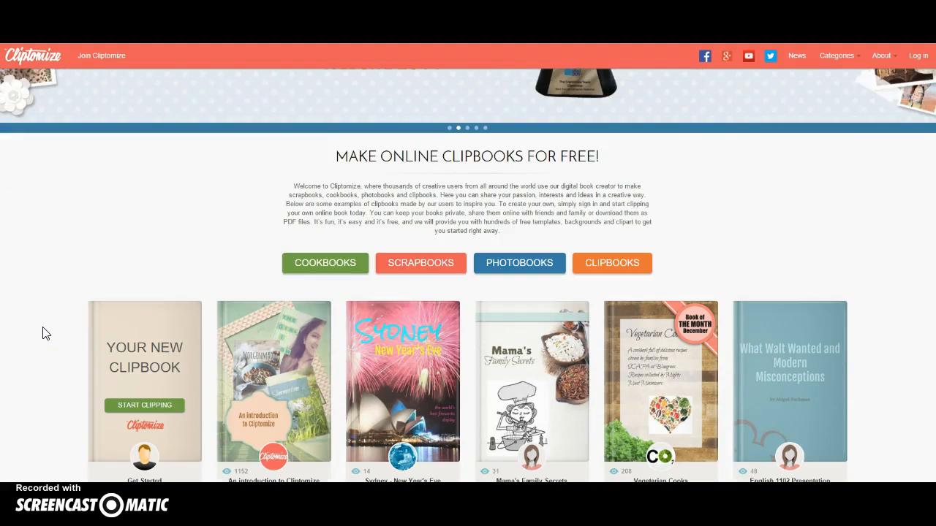
scroll(44, 334, "down", 1)
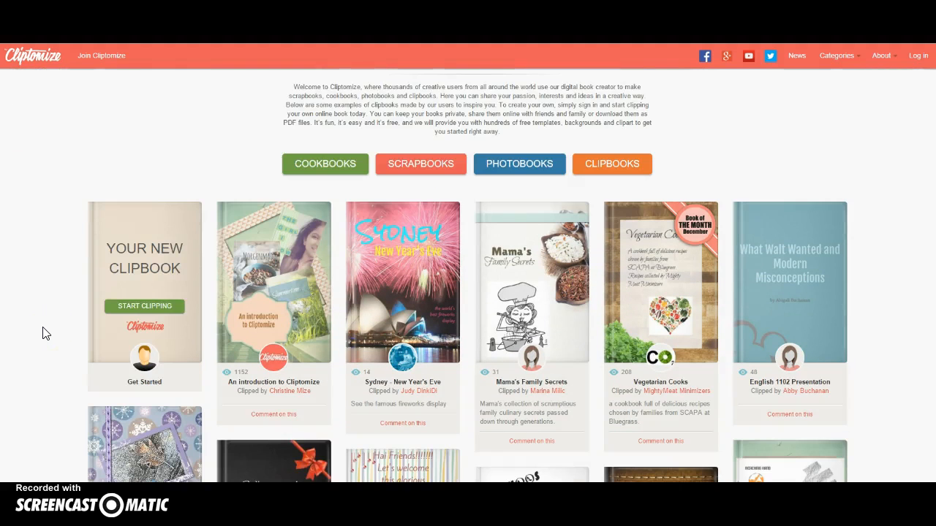
scroll(44, 333, "down", 1)
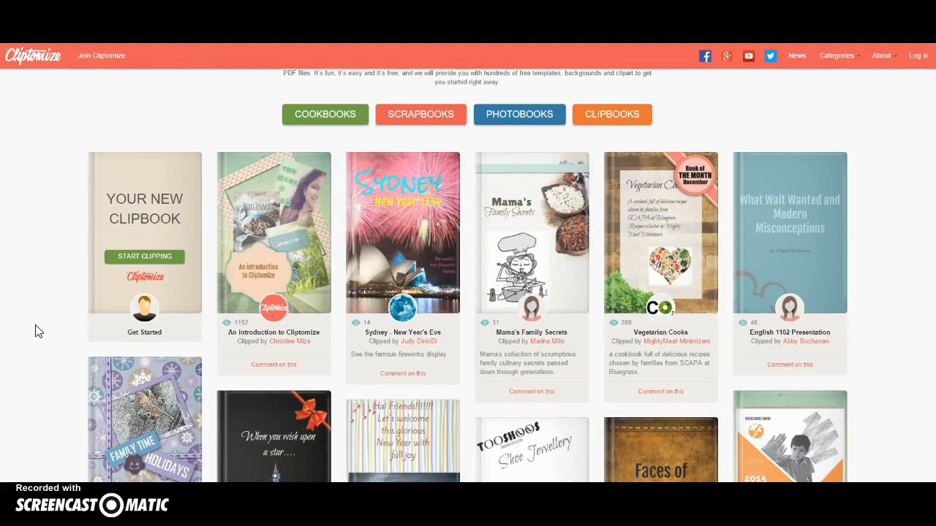
left_click(36, 326)
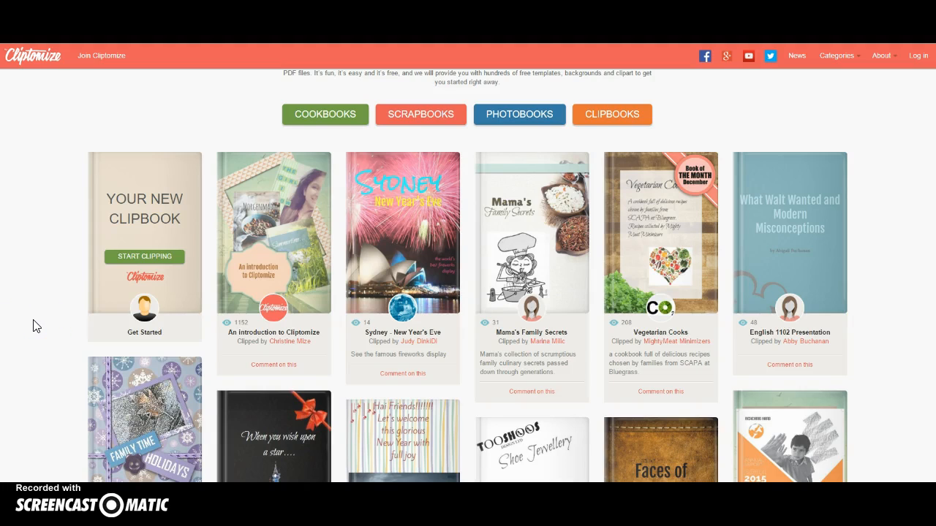
left_click(263, 365)
scroll(226, 330, "up", 4)
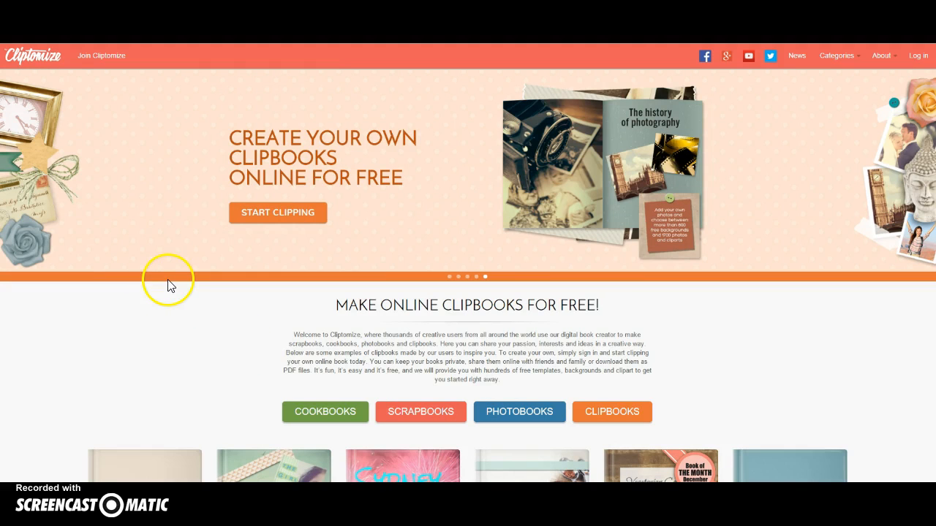
left_click(106, 61)
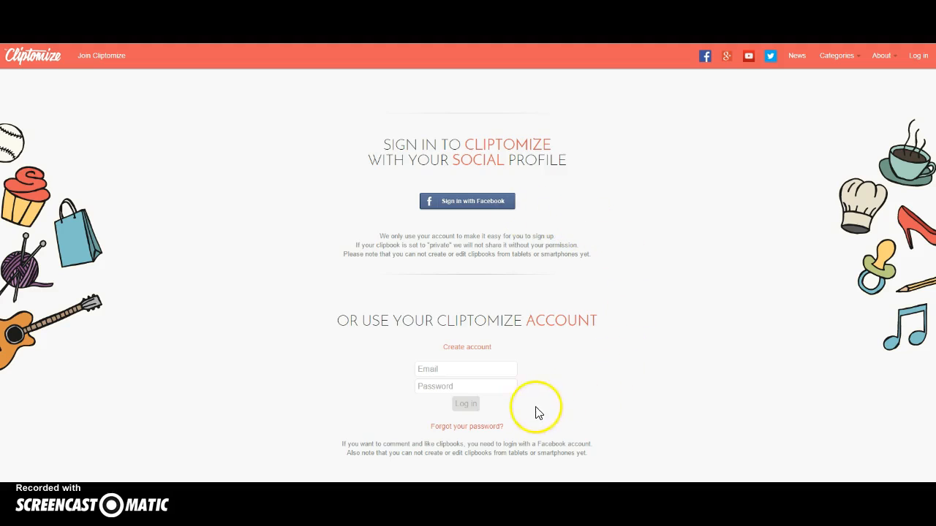
left_click(471, 349)
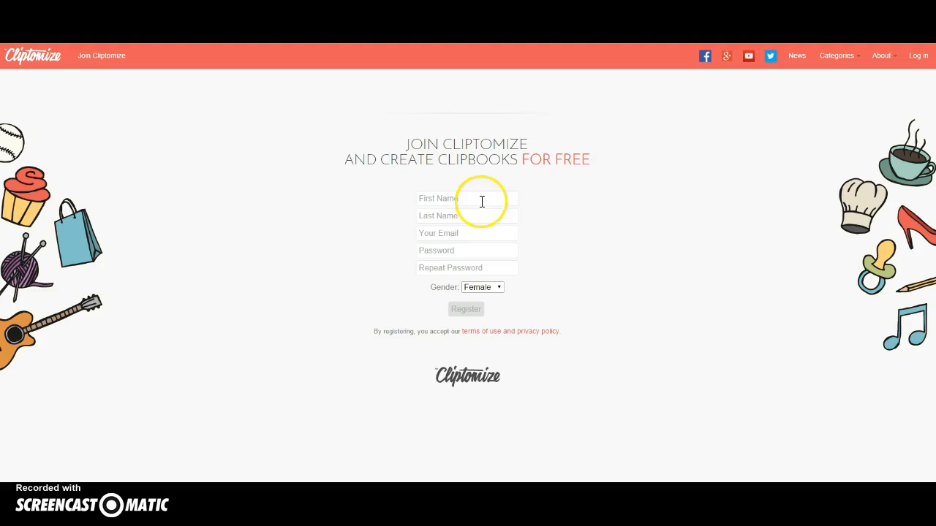
Step through the name, e-mail and password fields and try submitting the empty sign-up form
left_click(481, 201)
left_click(476, 212)
left_click(474, 234)
left_click(465, 249)
left_click(477, 269)
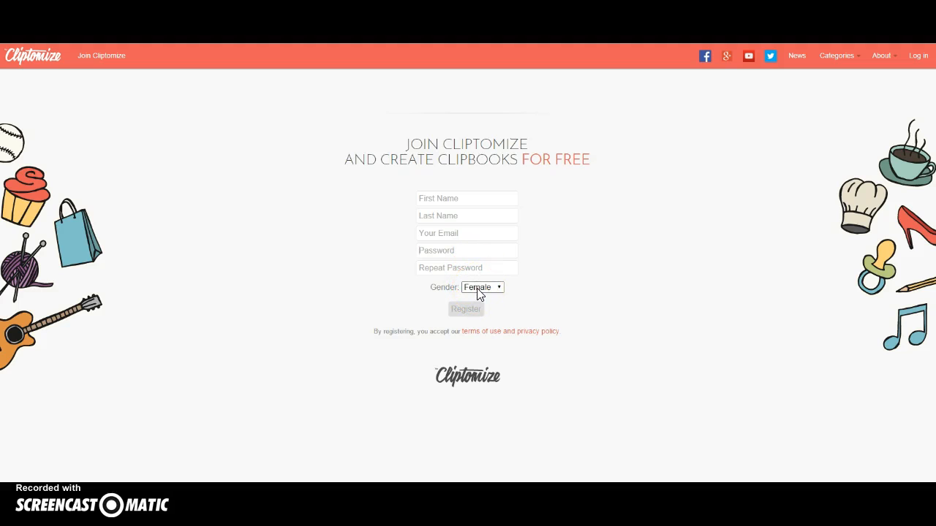
left_click(472, 313)
Log in on the sign-in page with the account e-mail and password
left_click(911, 59)
left_click(476, 364)
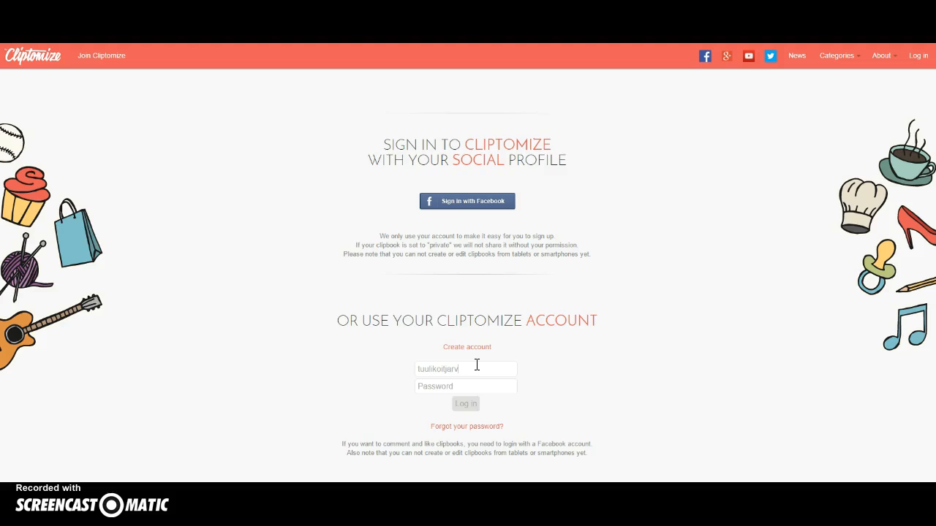
left_click(476, 385)
type("••")
left_click(472, 403)
left_click(787, 265)
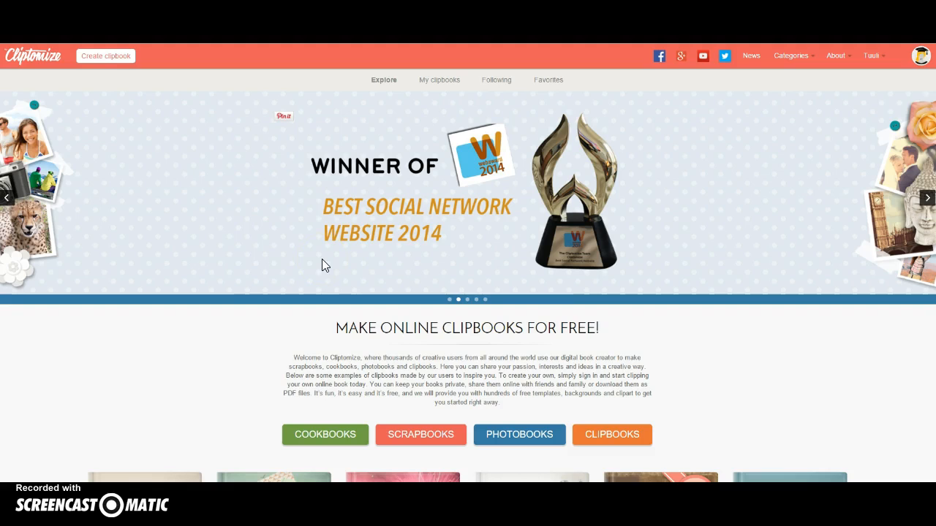
Choose Create clipbook from the account menu and start clipping from the banner
left_click(885, 61)
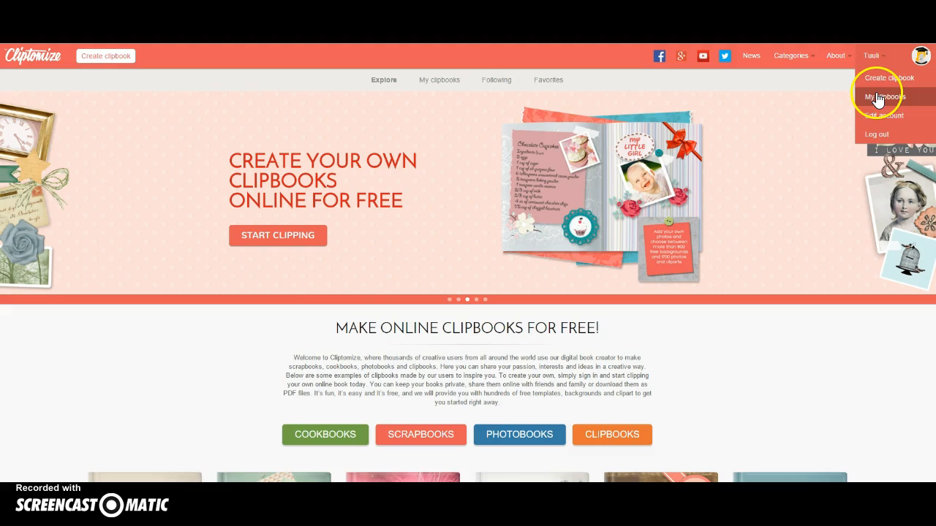
left_click(879, 86)
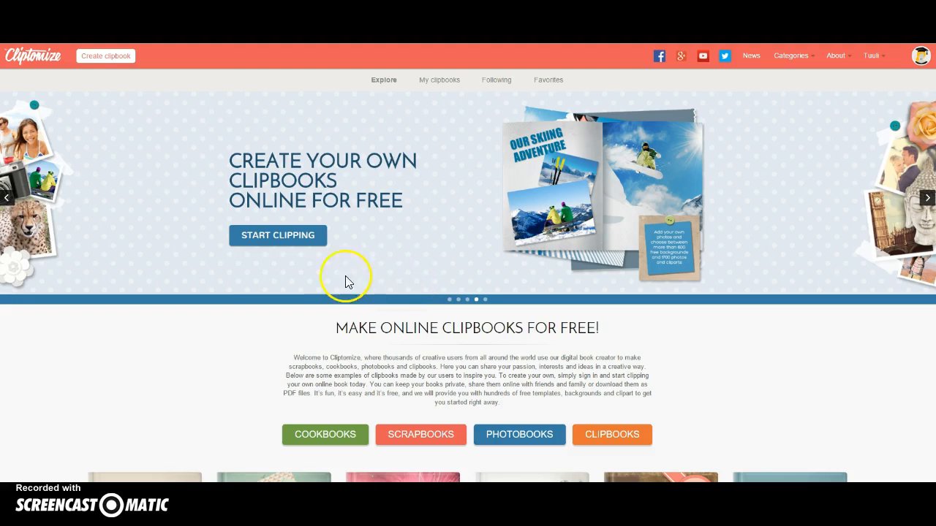
left_click(280, 237)
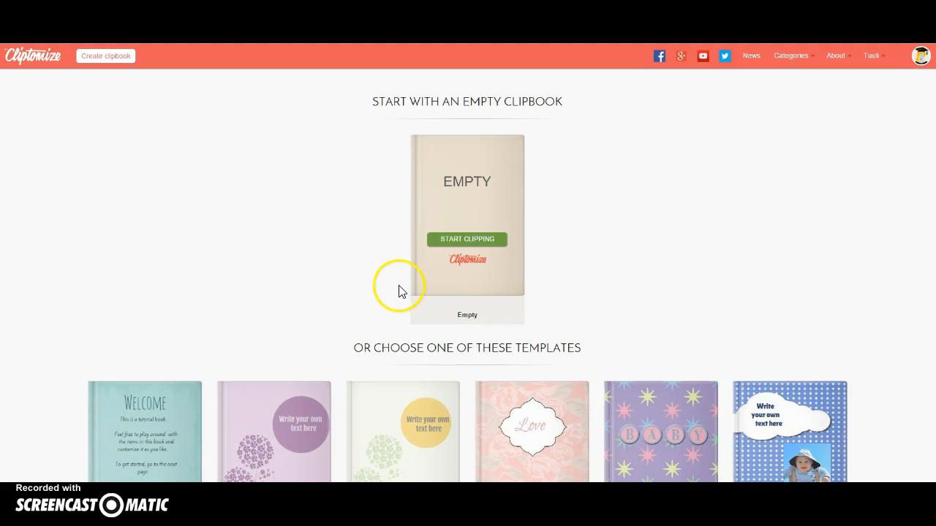
Look through the templates, then start a clipbook from the Empty clipbook design
scroll(395, 287, "down", 2)
scroll(38, 141, "down", 5)
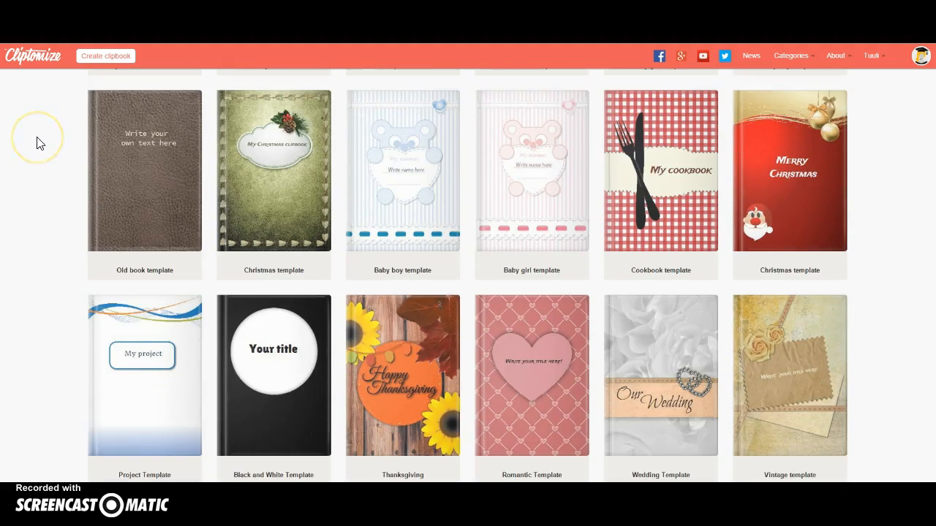
scroll(40, 144, "down", 1)
scroll(40, 143, "down", 1)
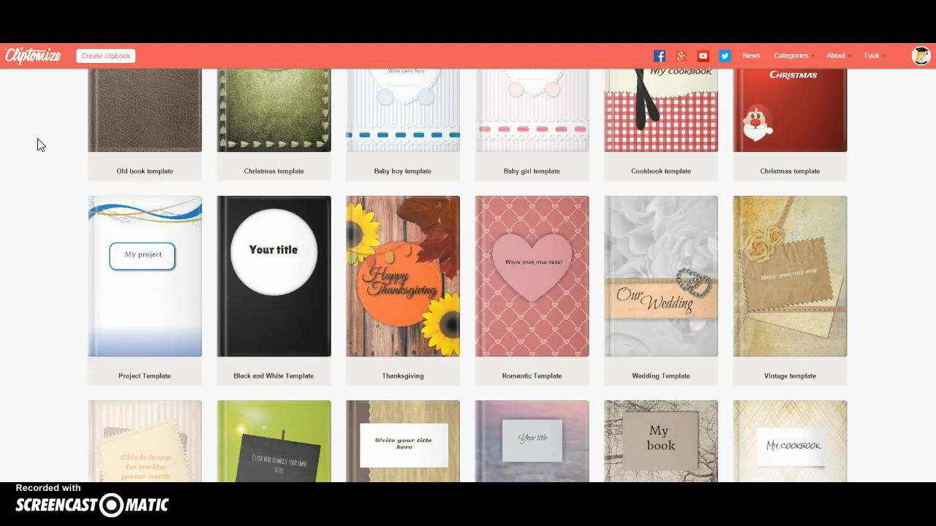
scroll(41, 145, "down", 1)
scroll(40, 145, "down", 1)
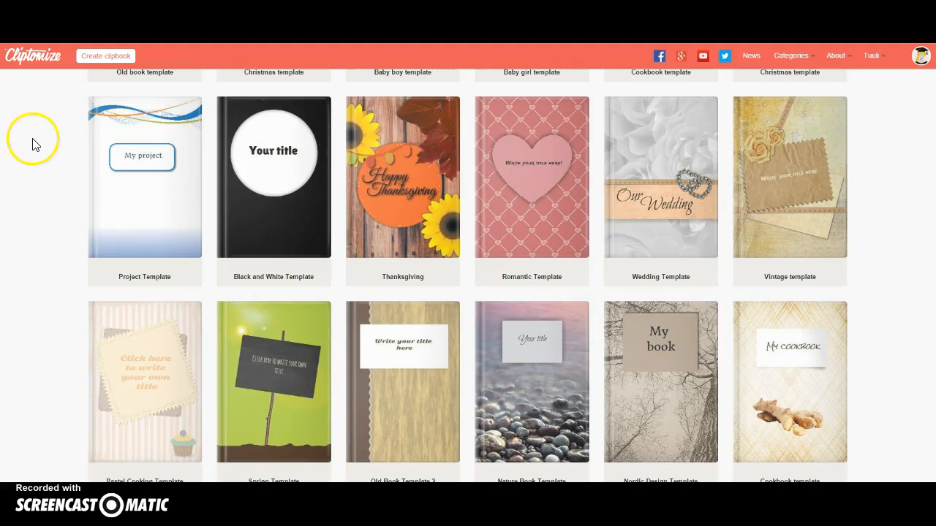
scroll(32, 144, "down", 1)
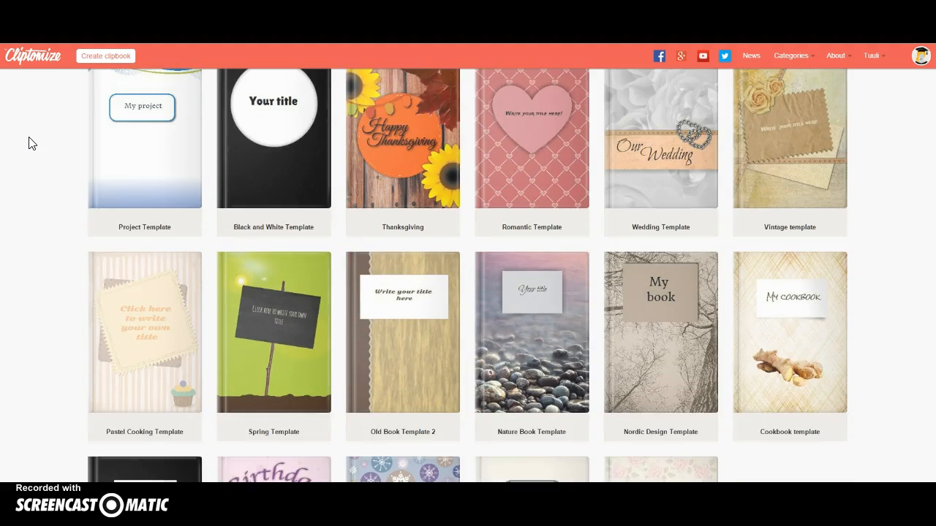
scroll(32, 144, "up", 10)
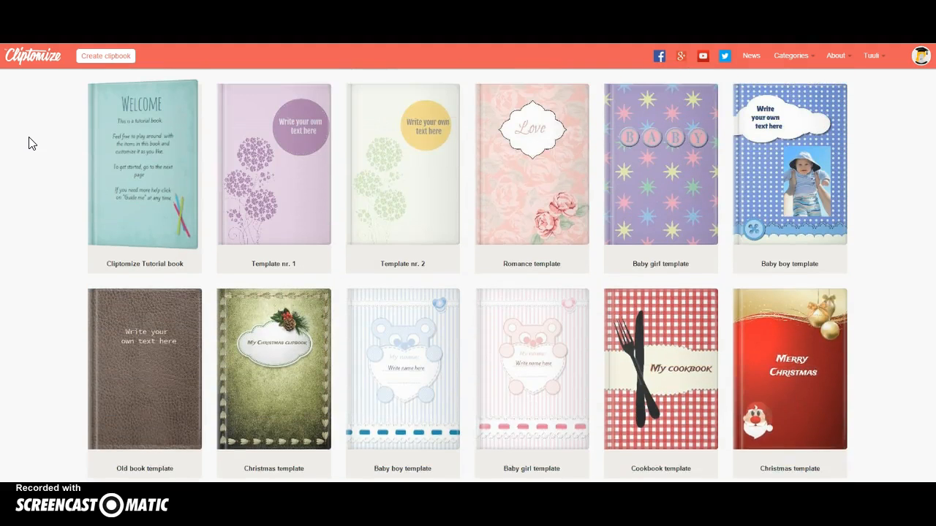
scroll(32, 144, "up", 1)
scroll(32, 144, "up", 3)
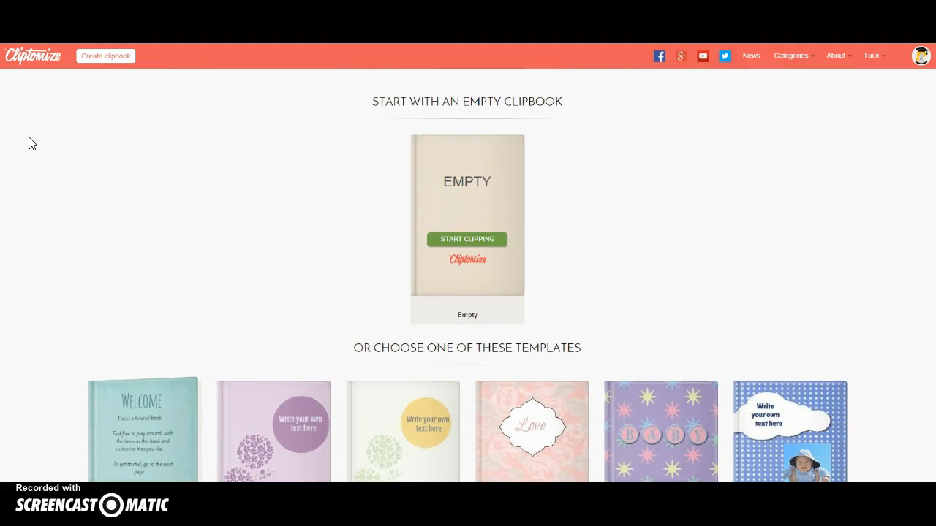
left_click(473, 240)
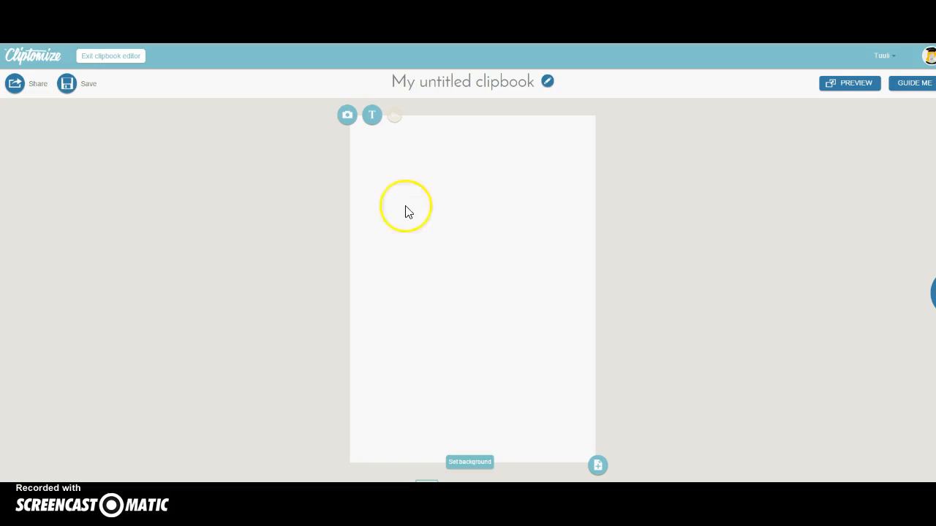
Title the clipbook 'Aasta lind', set its category to Animals and nature, and confirm
left_click(547, 82)
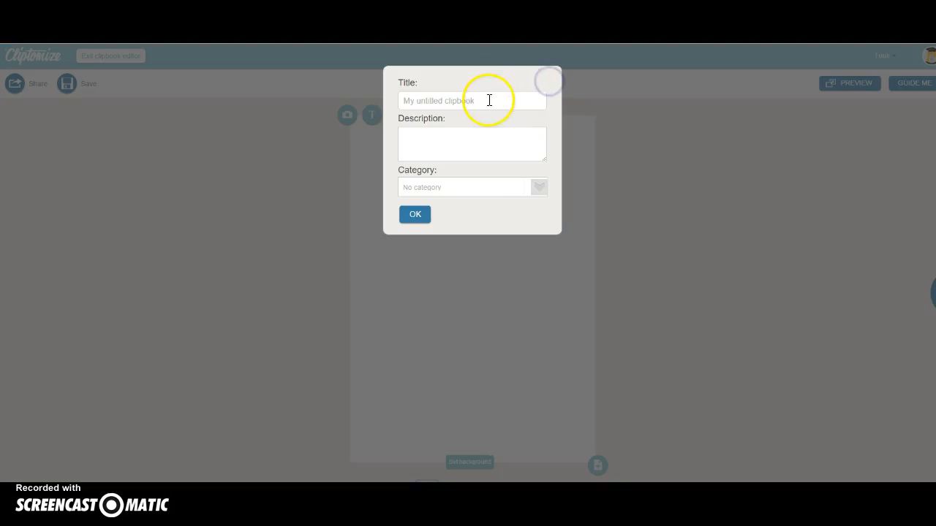
left_click_drag(489, 98, 387, 95)
type("Aast")
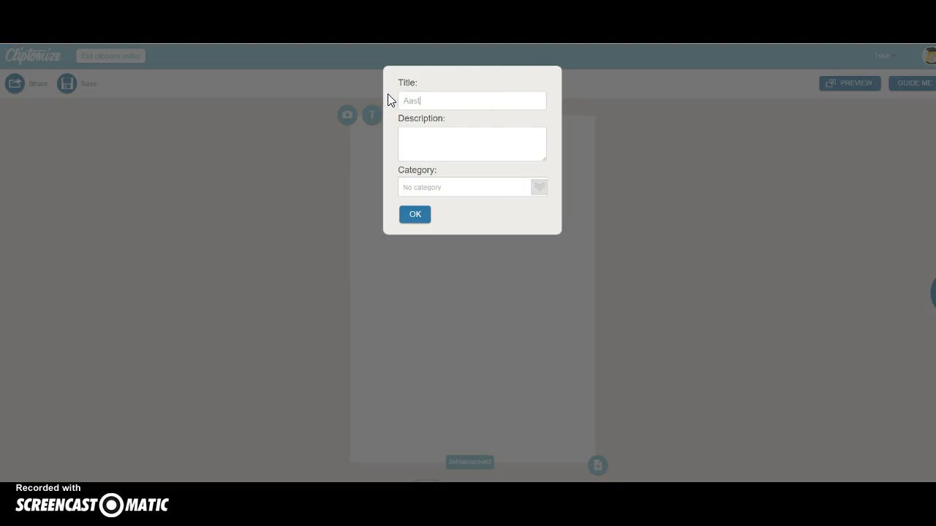
type("a lind")
left_click(446, 134)
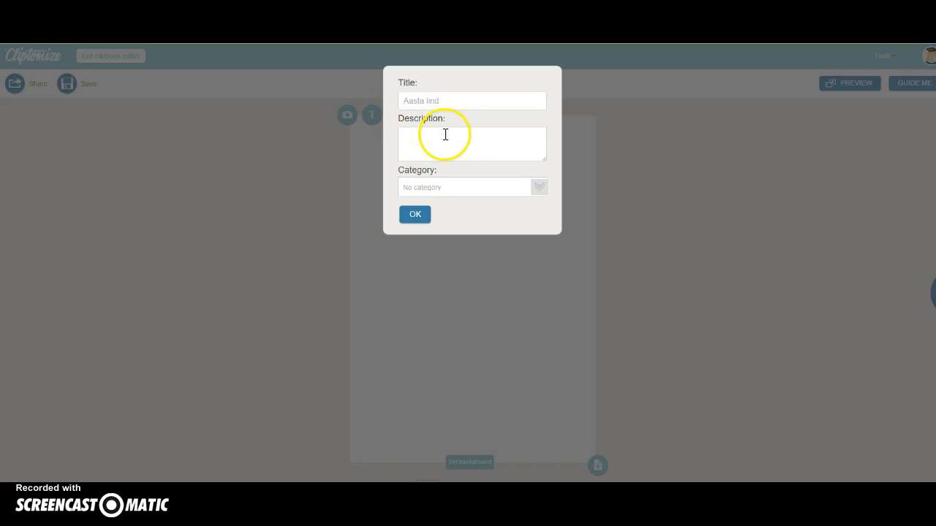
left_click(449, 187)
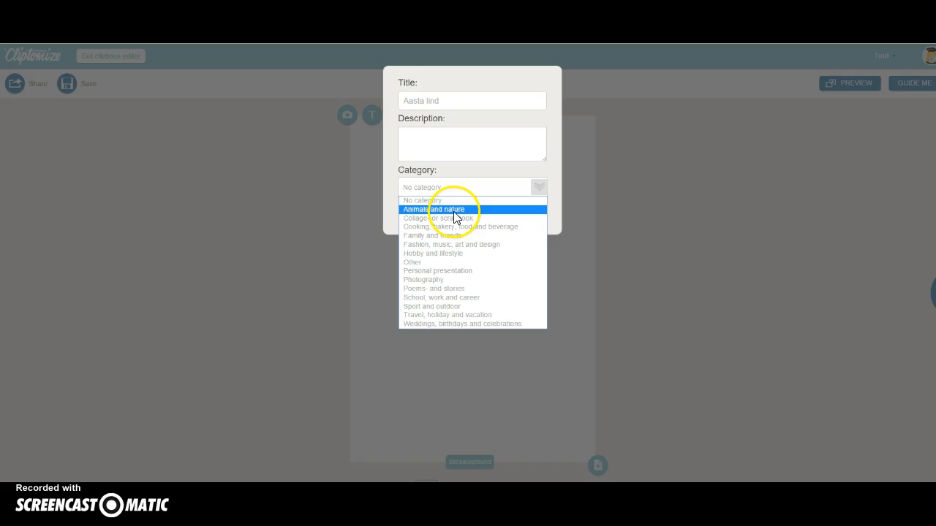
left_click(454, 210)
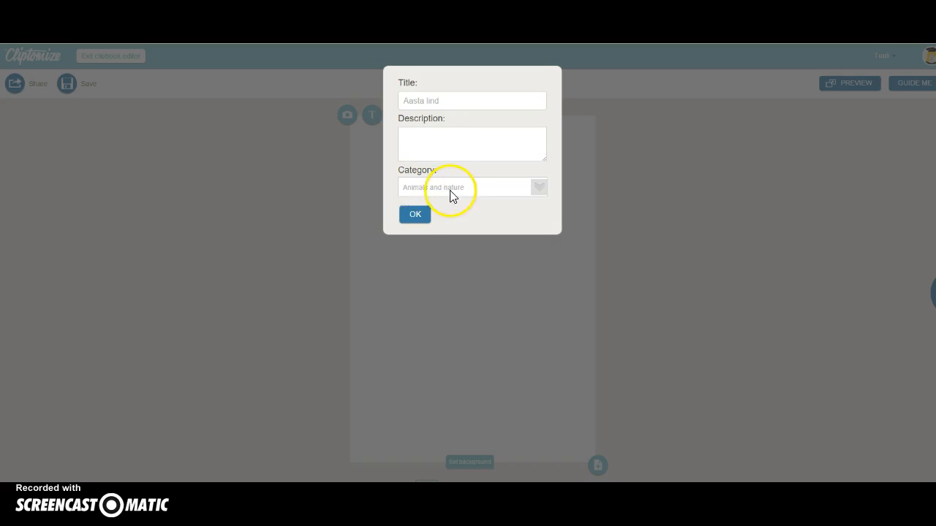
left_click(415, 216)
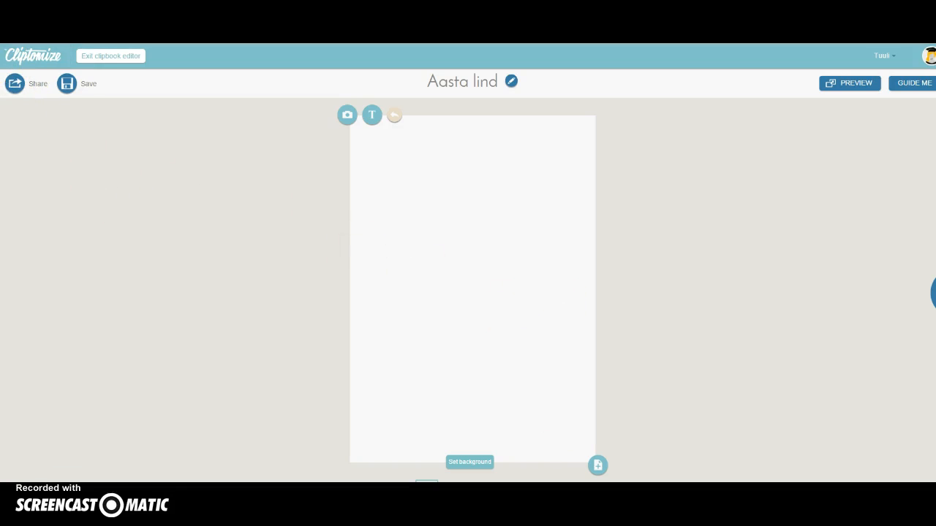
middle_click(9, 51)
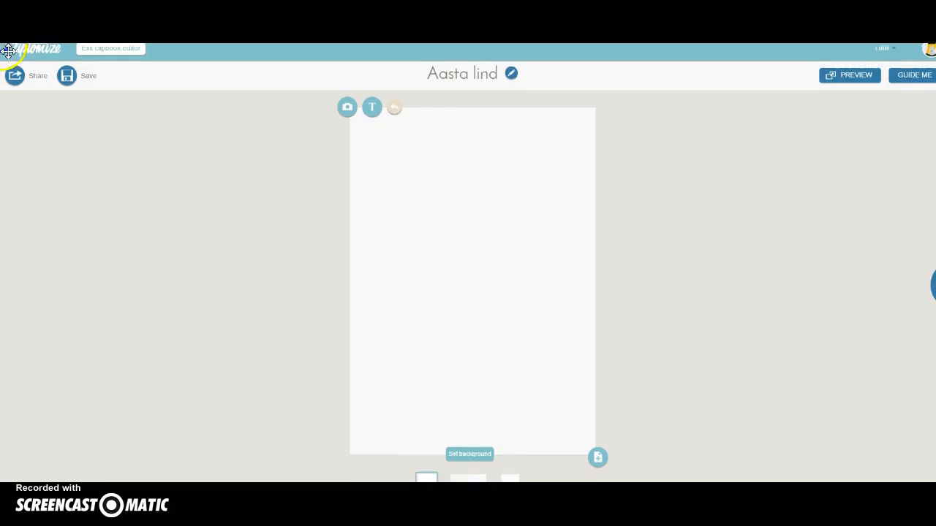
left_click(89, 175)
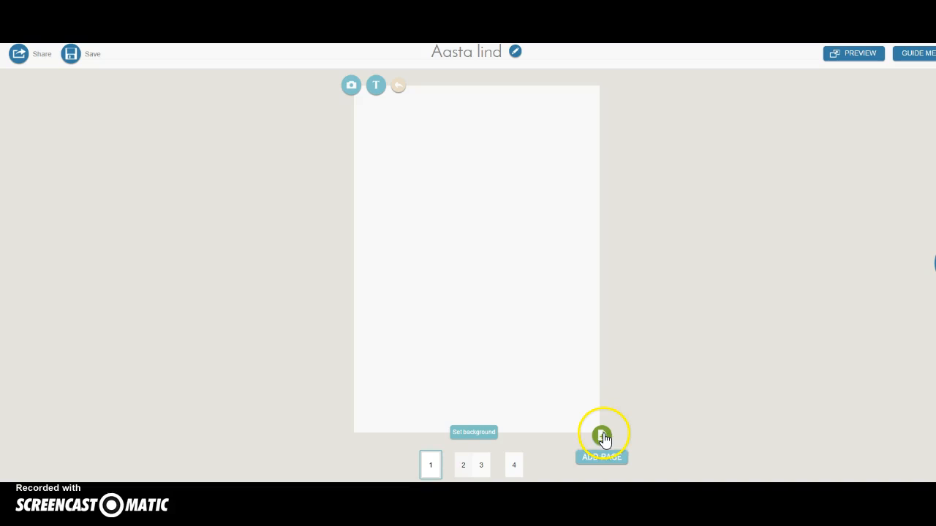
left_click(602, 436)
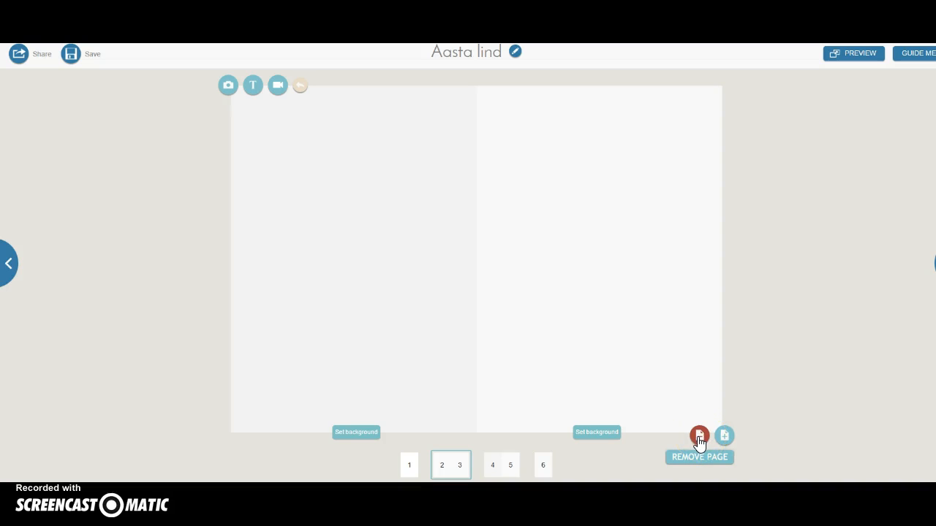
left_click(699, 437)
left_click(437, 466)
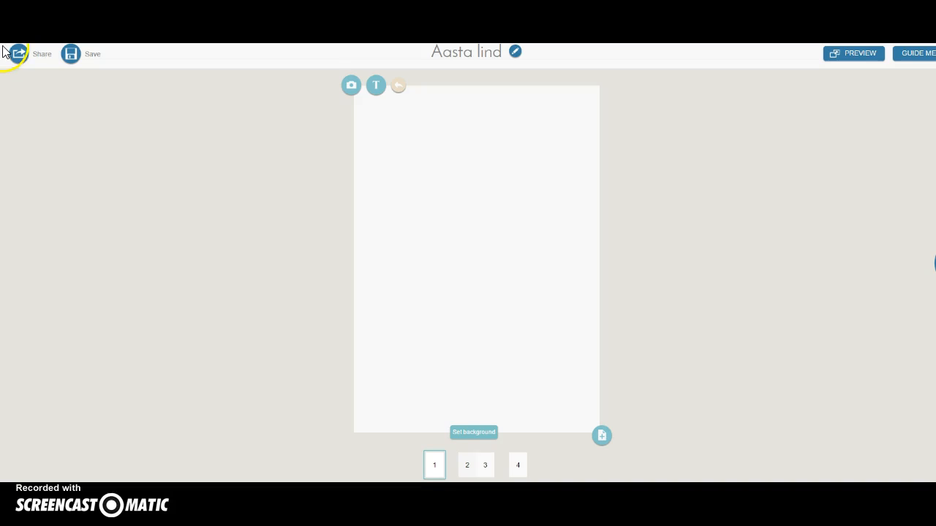
Show the background colour and album options for the cover page
scroll(5, 52, "up", 1)
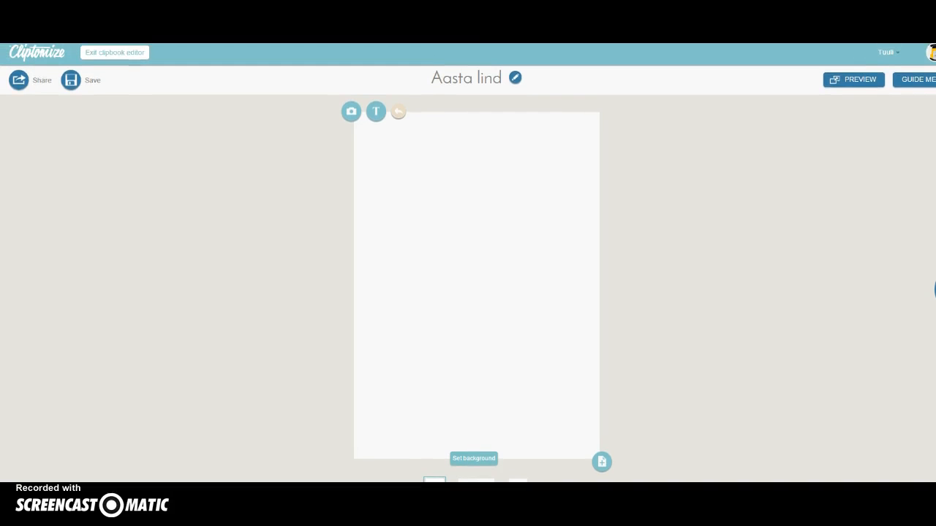
left_click(478, 461)
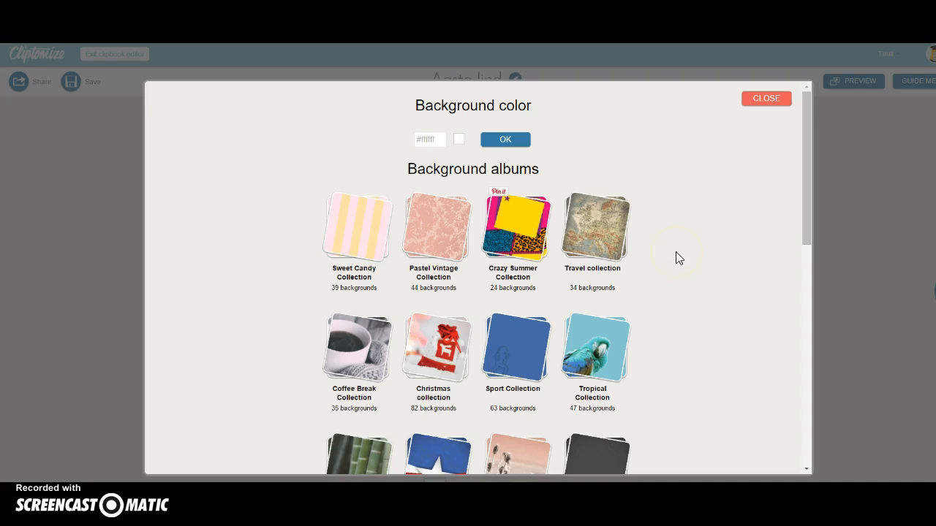
Pick a light olive green (#d7e3b…) from the palette as the cover background
left_click(636, 247)
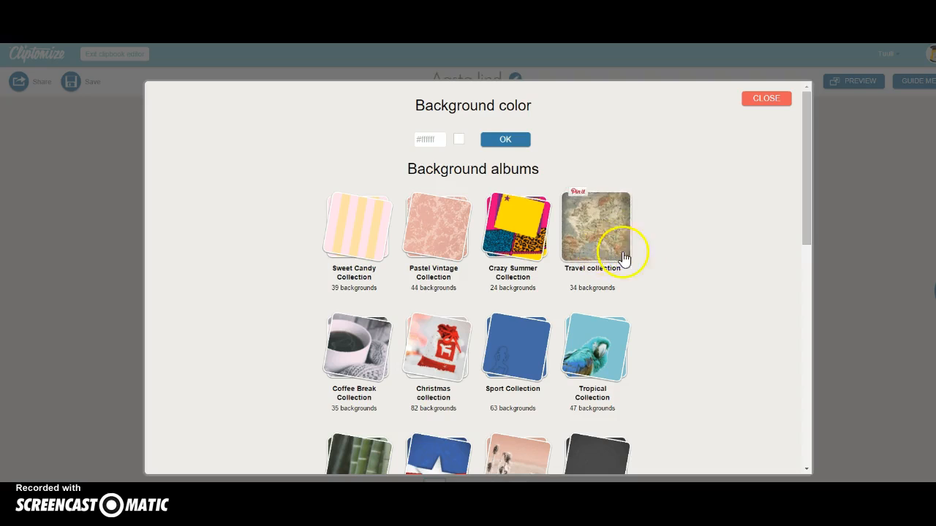
scroll(664, 267, "down", 1)
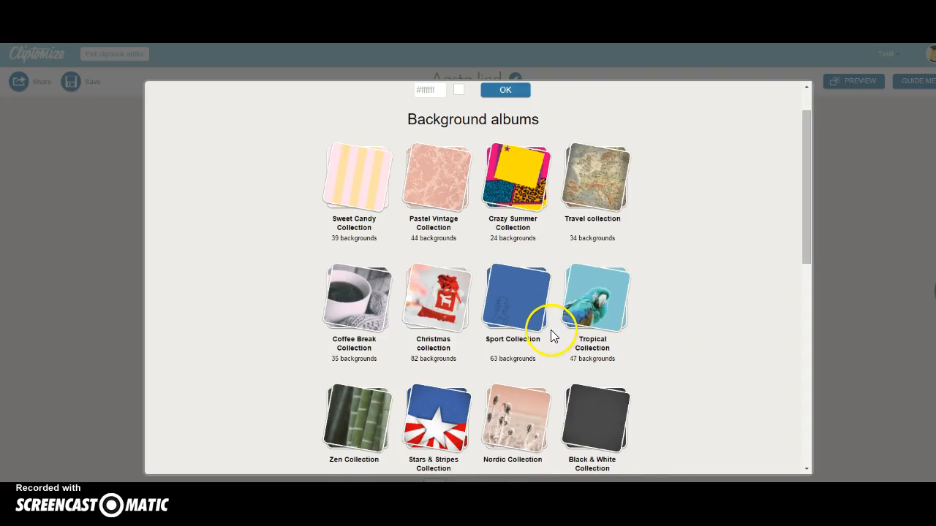
scroll(695, 358, "down", 1)
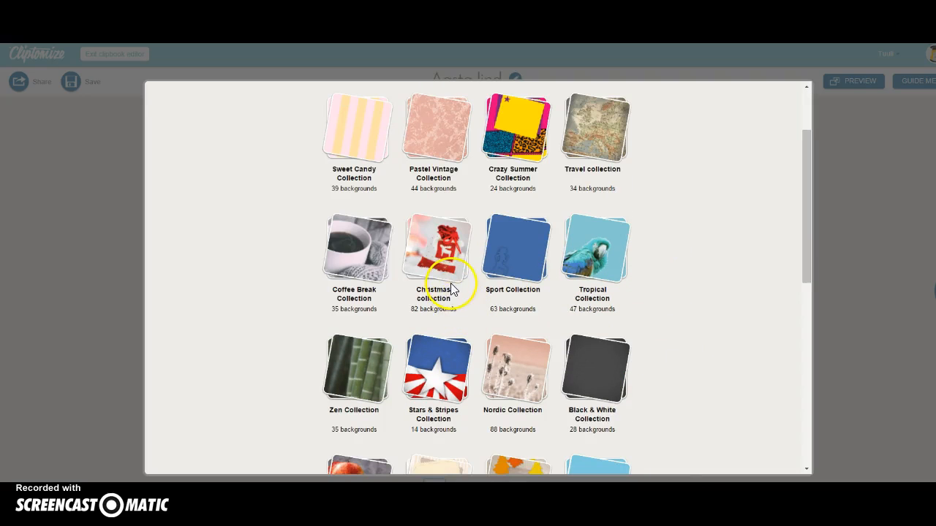
scroll(736, 344, "down", 2)
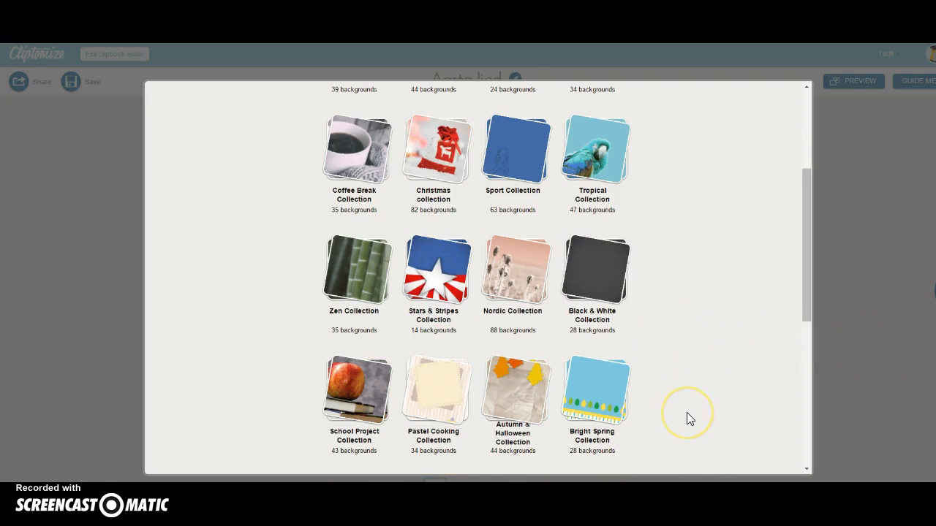
scroll(686, 417, "up", 4)
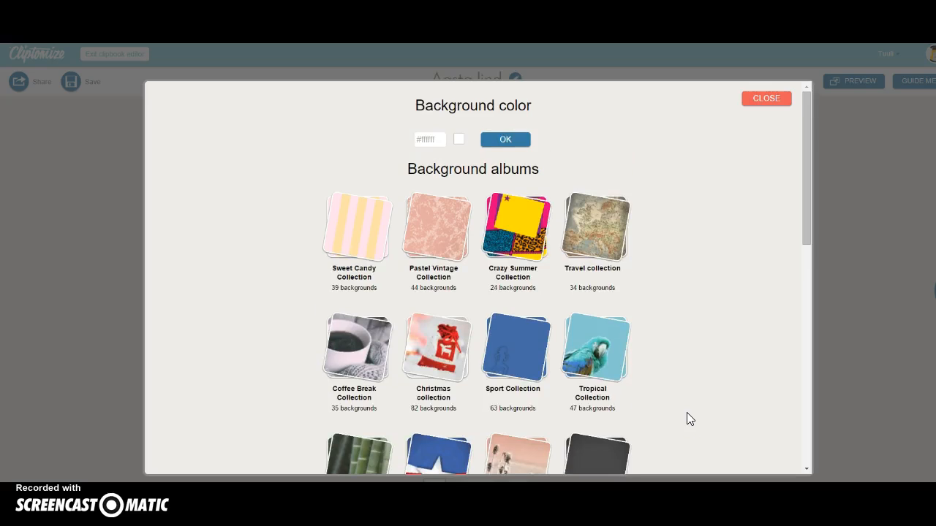
left_click(458, 140)
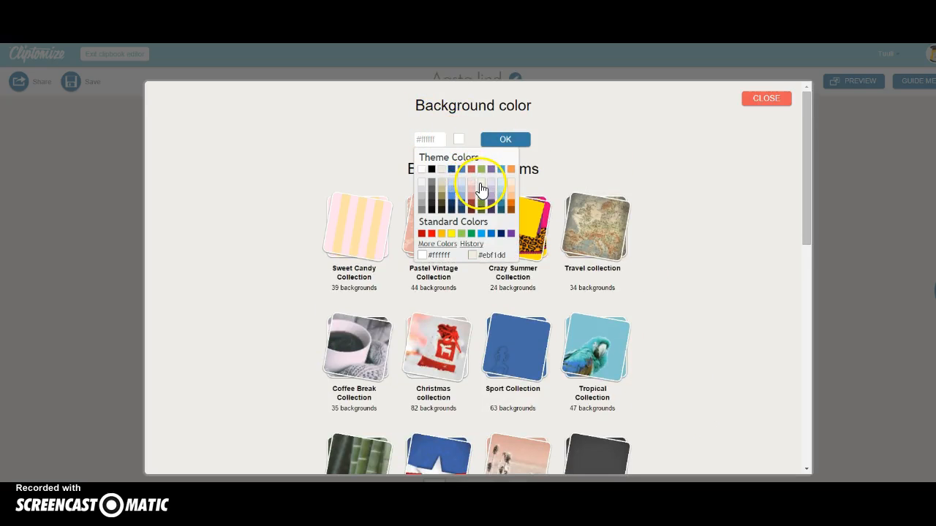
left_click(481, 194)
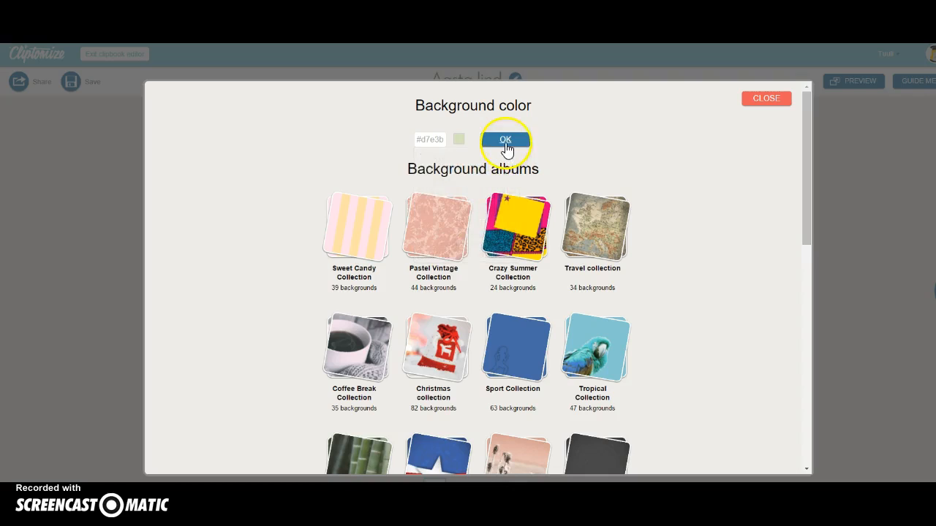
left_click(504, 140)
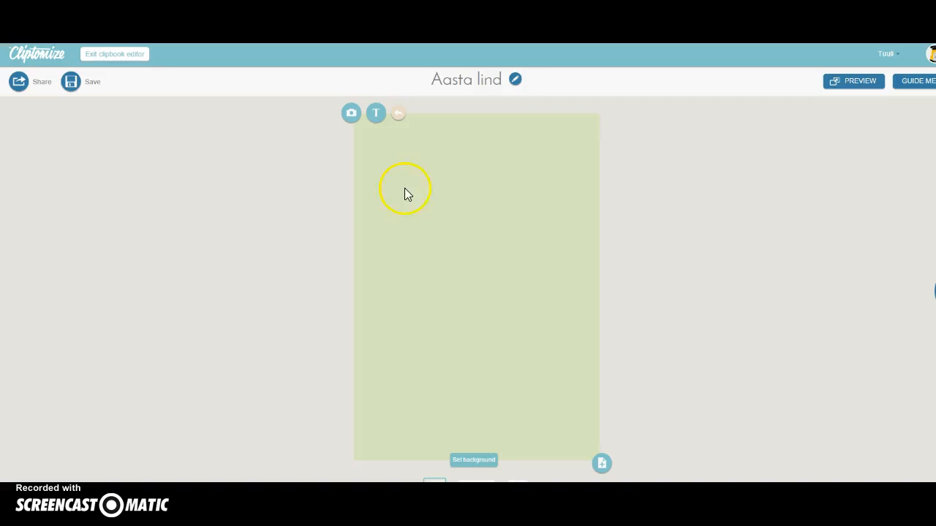
Add a centred 'Aasta linnud' text box in Trade Winds, size 48
left_click(376, 114)
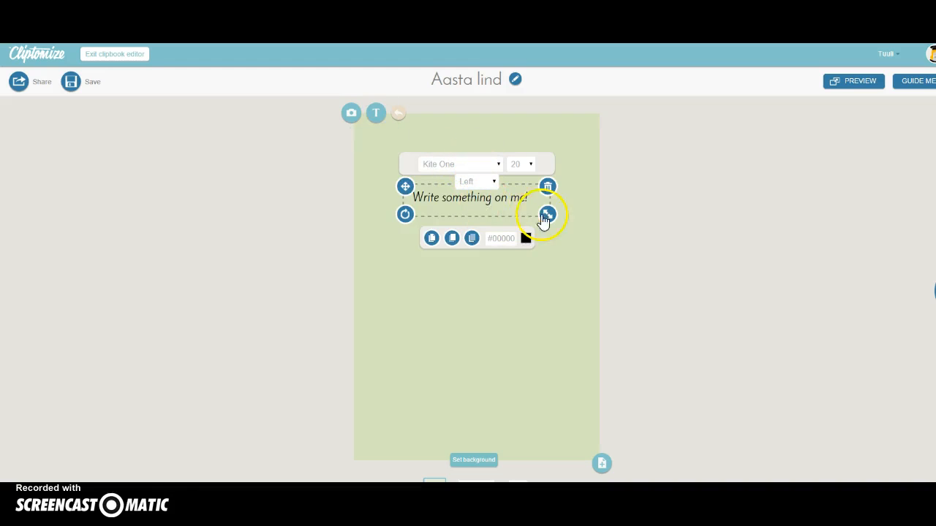
left_click_drag(529, 196, 414, 183)
type("Aa")
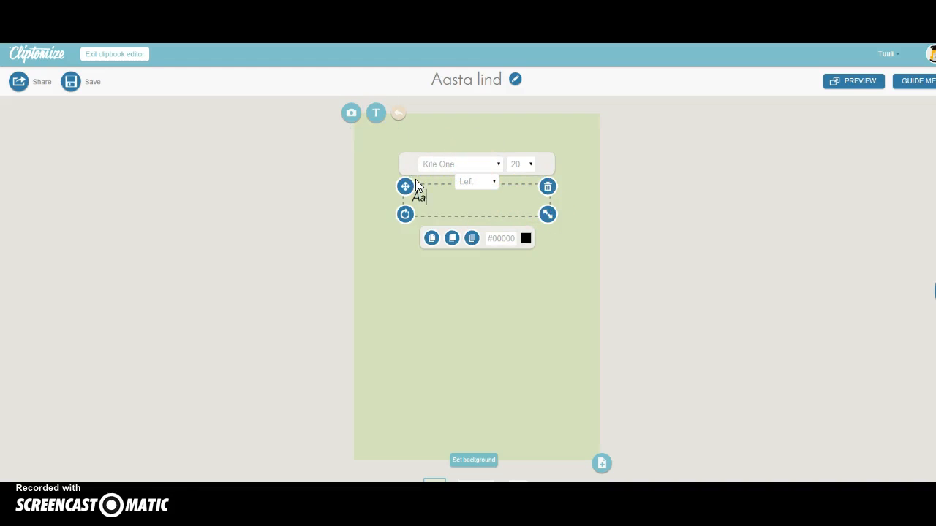
type("sta linnud")
left_click(422, 181)
left_click(492, 182)
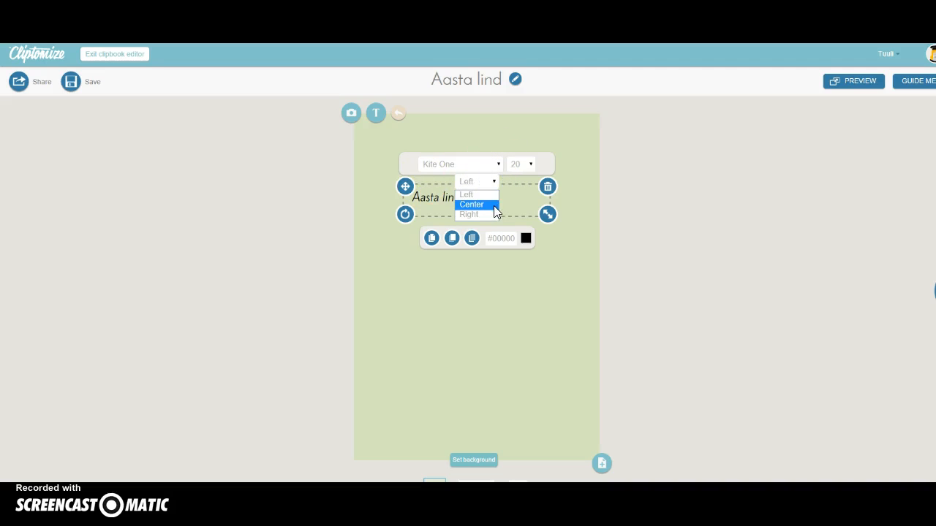
left_click(493, 205)
left_click(498, 164)
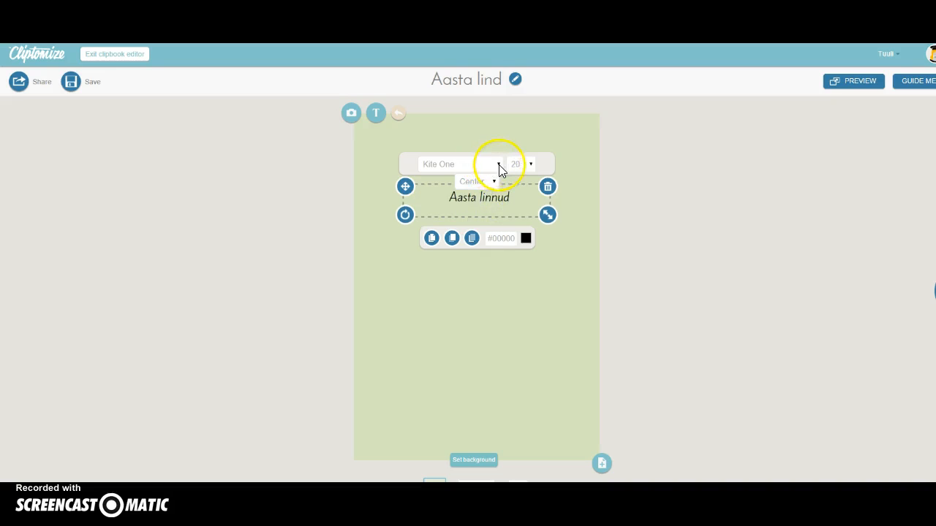
left_click(475, 198)
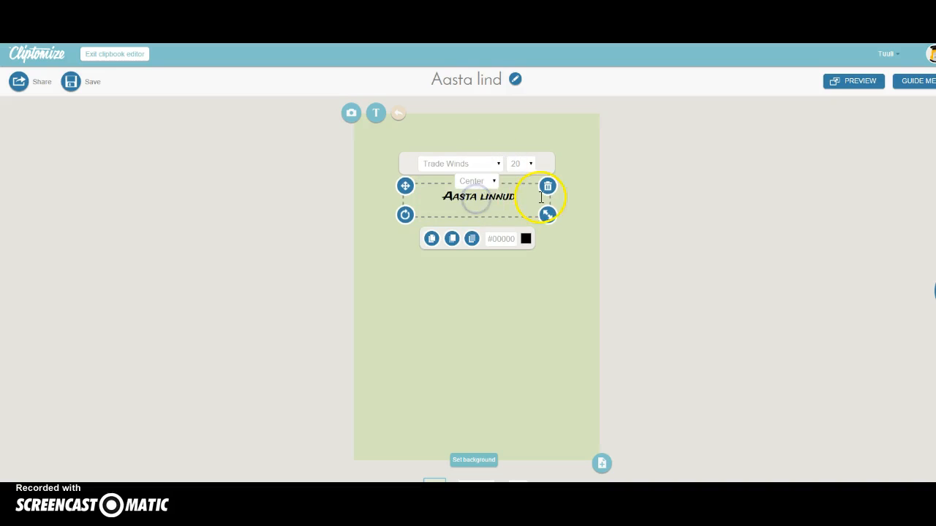
left_click(531, 165)
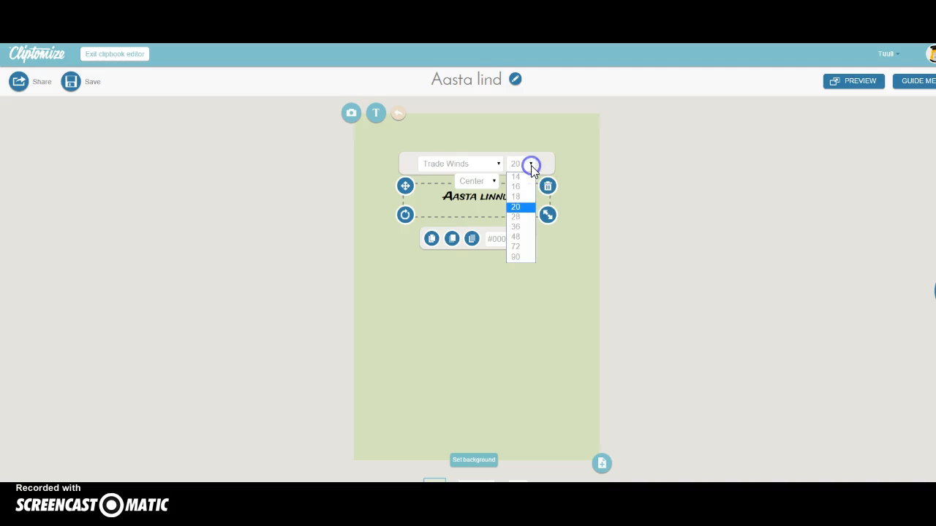
left_click(528, 240)
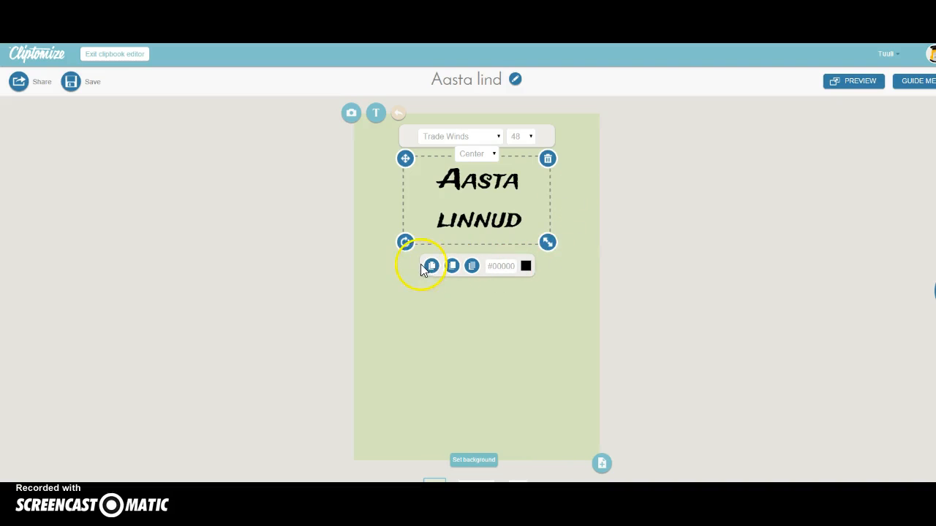
Tilt, reposition and enlarge the title box near the cover's top, then deselect it
mouse_move(412, 256)
left_mouse_down()
mouse_move(397, 229)
mouse_move(403, 247)
left_mouse_up()
left_click_drag(404, 170, 386, 180)
left_click(587, 211)
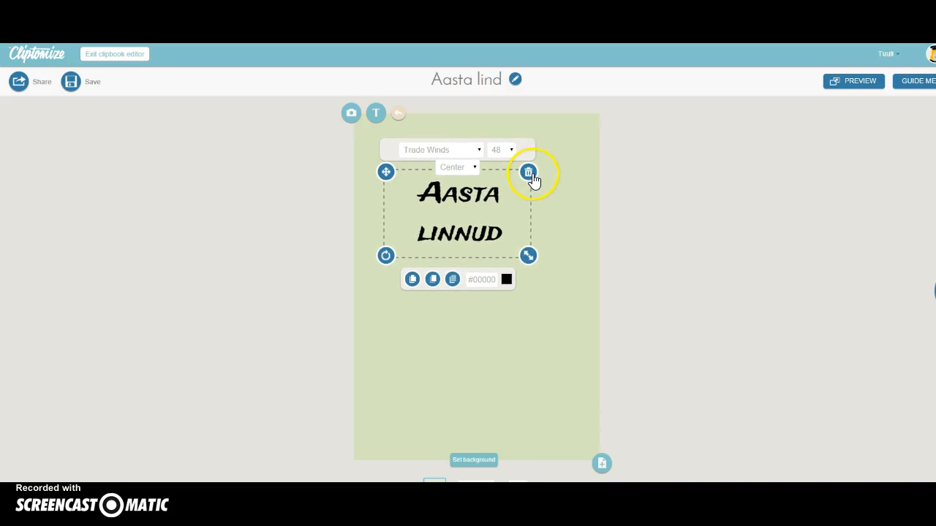
left_click_drag(529, 255, 547, 266)
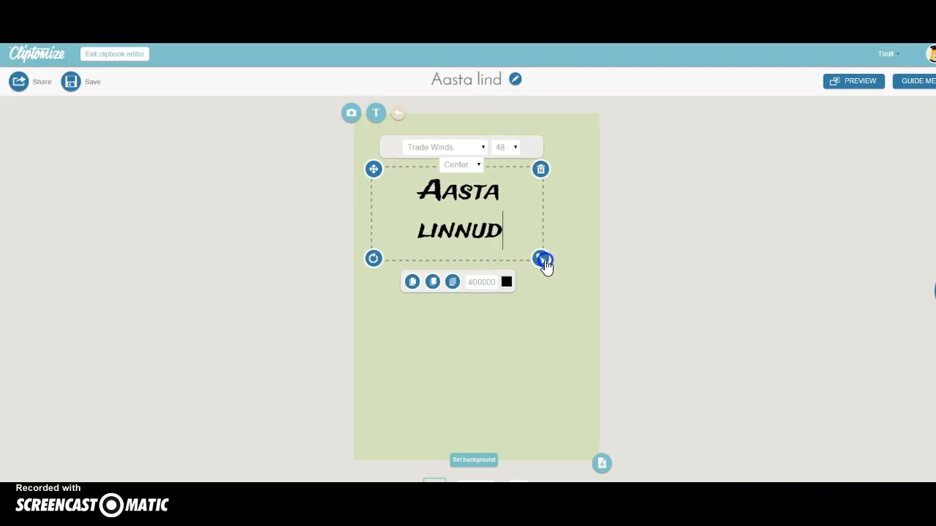
left_click_drag(374, 171, 393, 178)
left_click(450, 351)
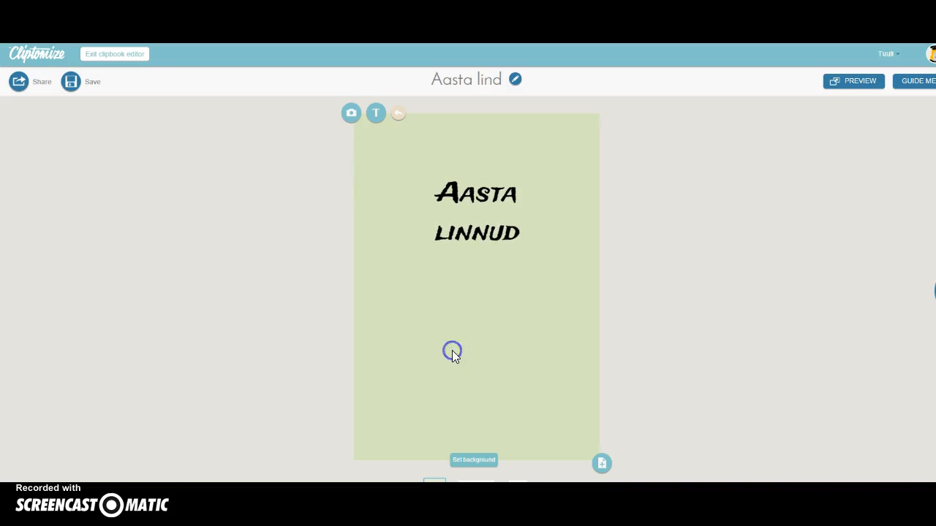
Open the image albums for the cover and browse the Explore albums
left_click(453, 324)
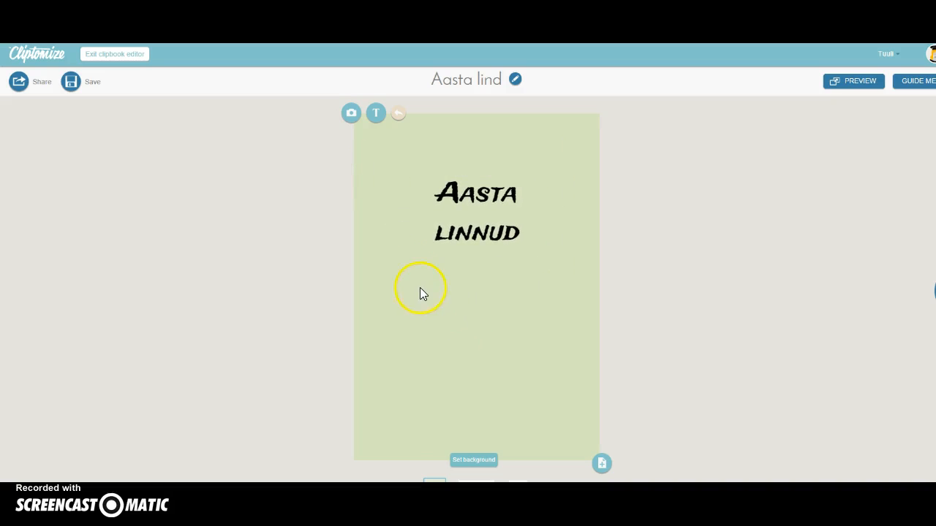
left_click(351, 114)
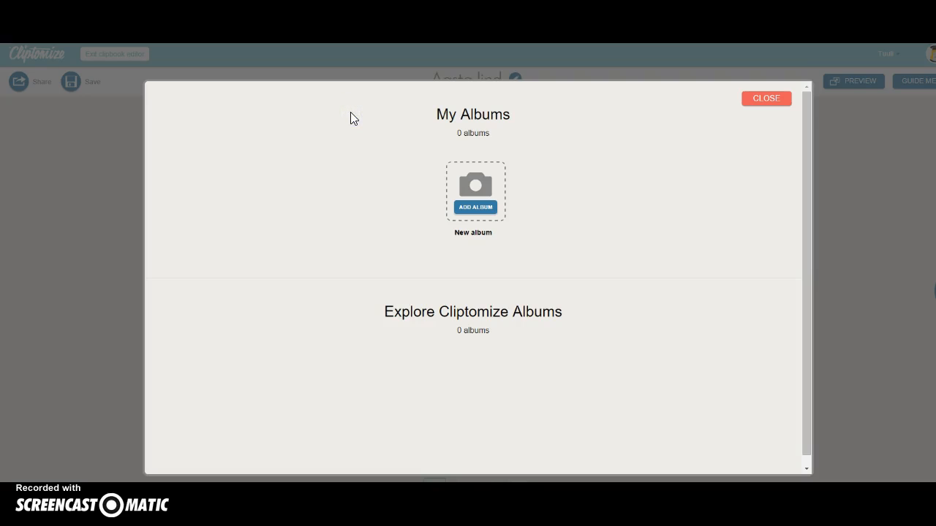
left_click(313, 213)
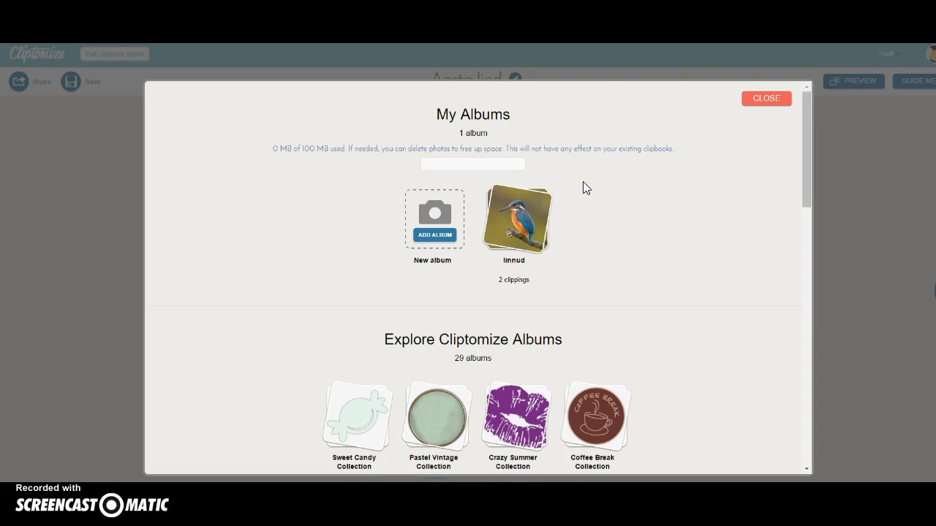
scroll(583, 188, "down", 3)
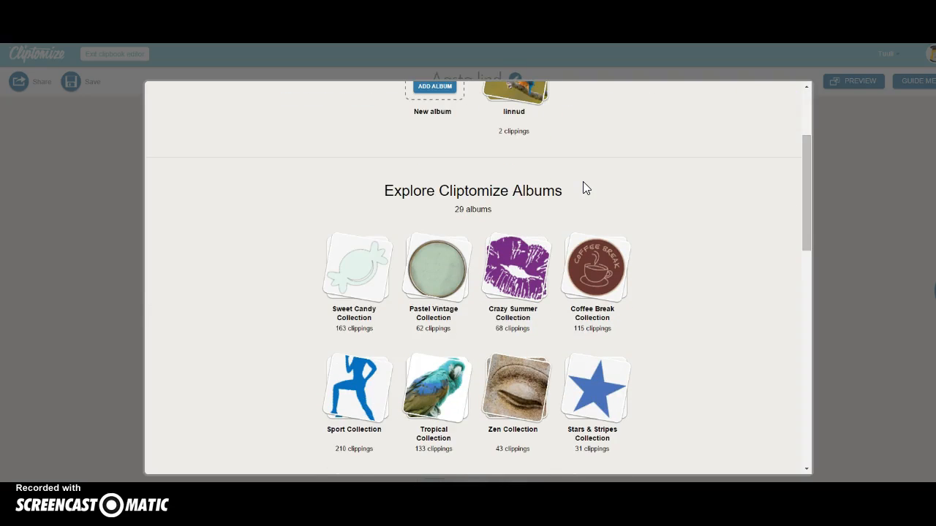
scroll(681, 306, "down", 1)
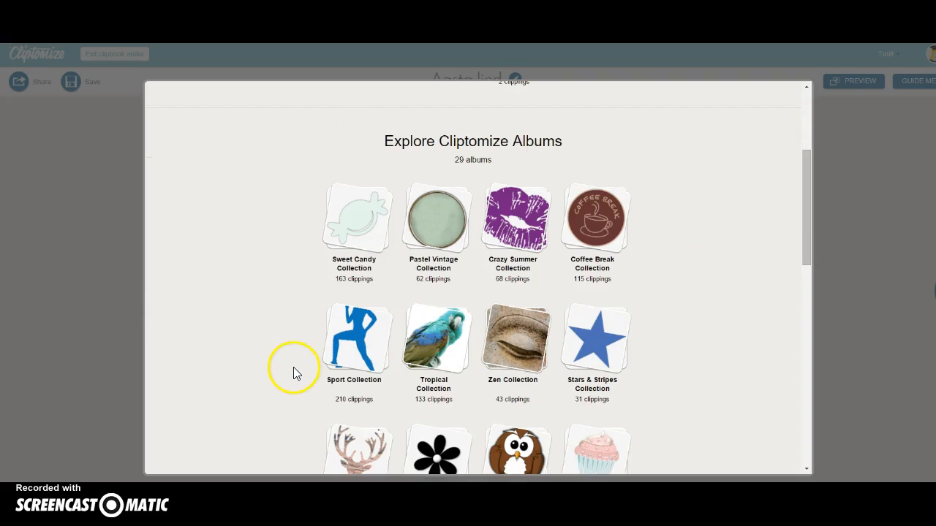
scroll(296, 373, "down", 1)
scroll(293, 354, "down", 1)
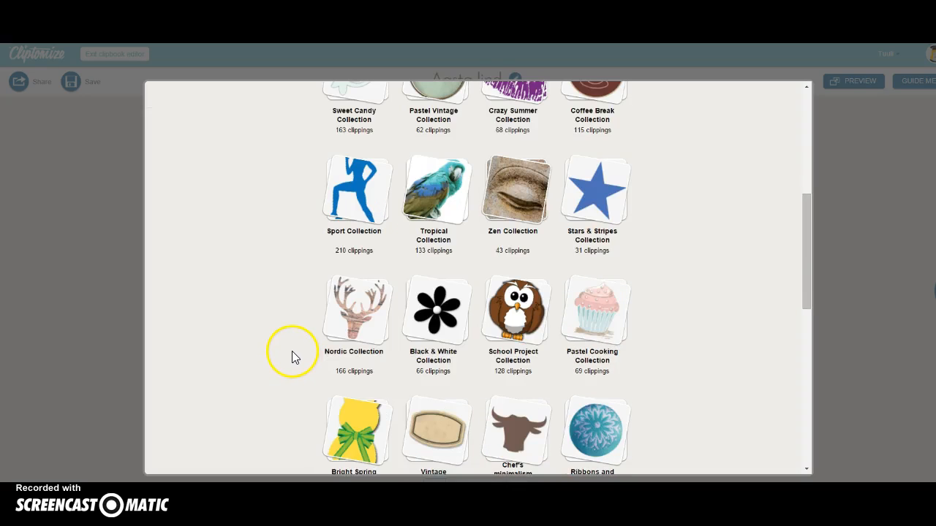
scroll(292, 356, "down", 1)
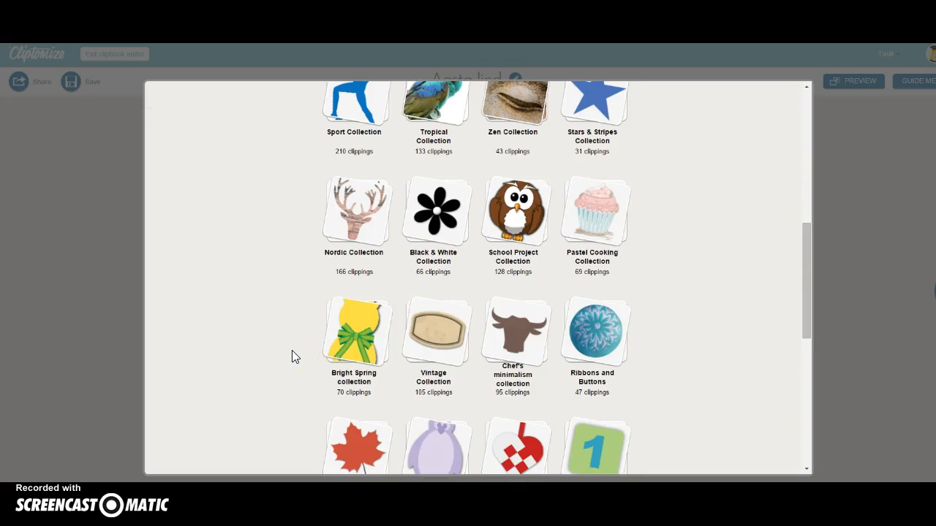
scroll(291, 356, "down", 1)
Look through the Vintage Collection clippings, then return to My Albums
left_click(443, 285)
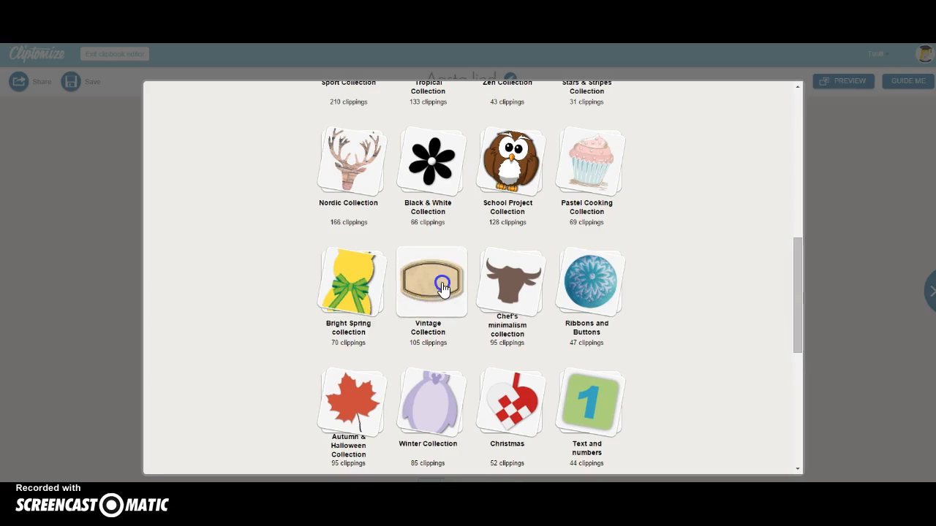
scroll(699, 317, "down", 1)
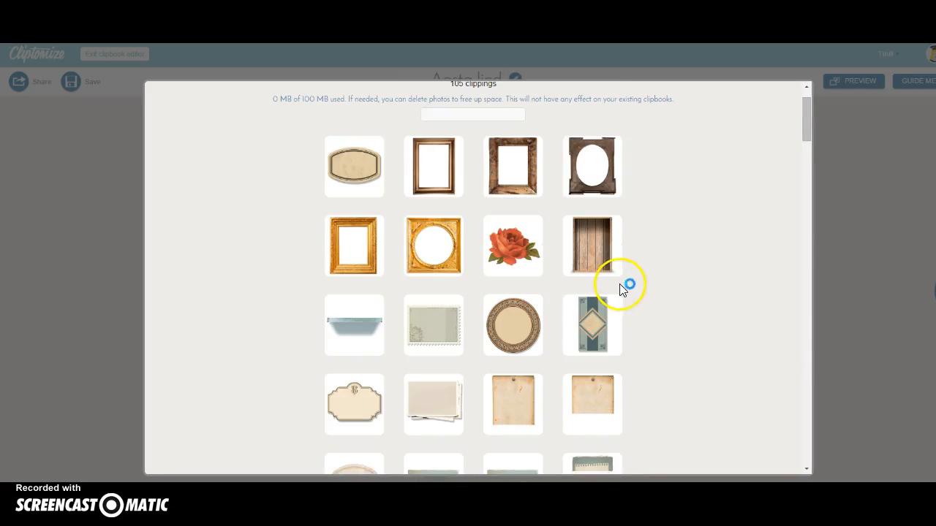
scroll(638, 303, "down", 6)
scroll(639, 303, "down", 7)
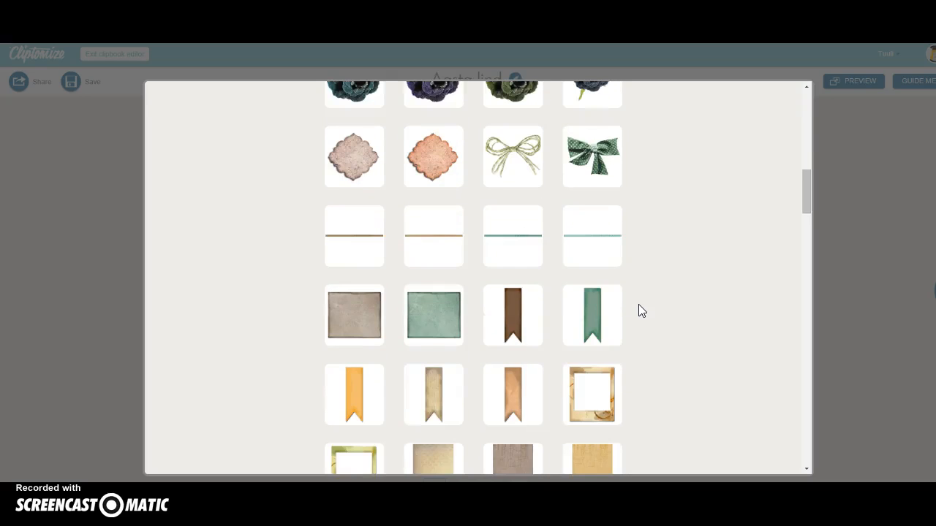
scroll(639, 305, "down", 3)
scroll(639, 304, "up", 17)
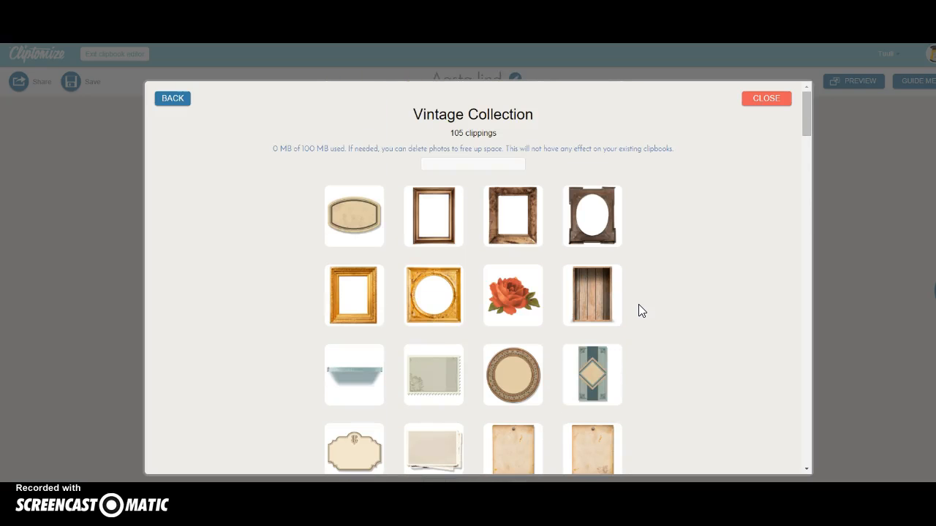
left_click(165, 100)
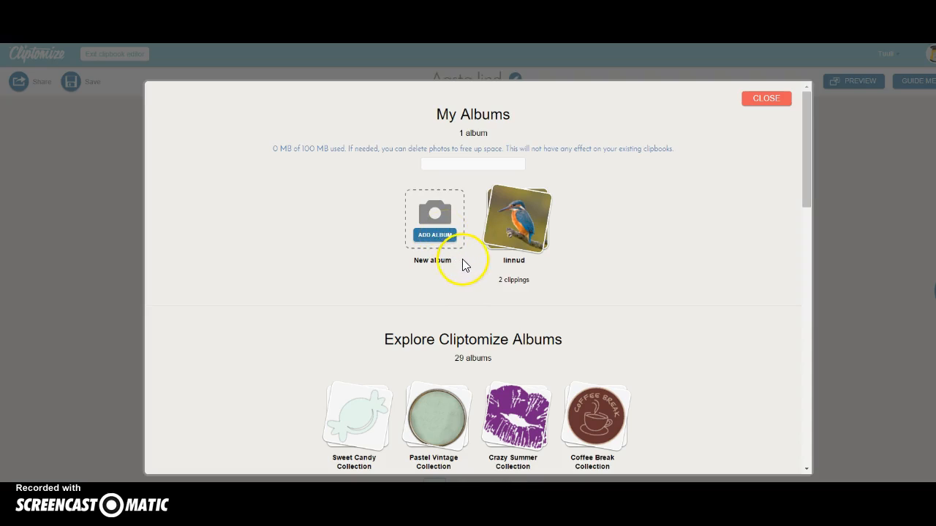
Open the linnud album and place its kingfisher photo on the cover
left_click(511, 223)
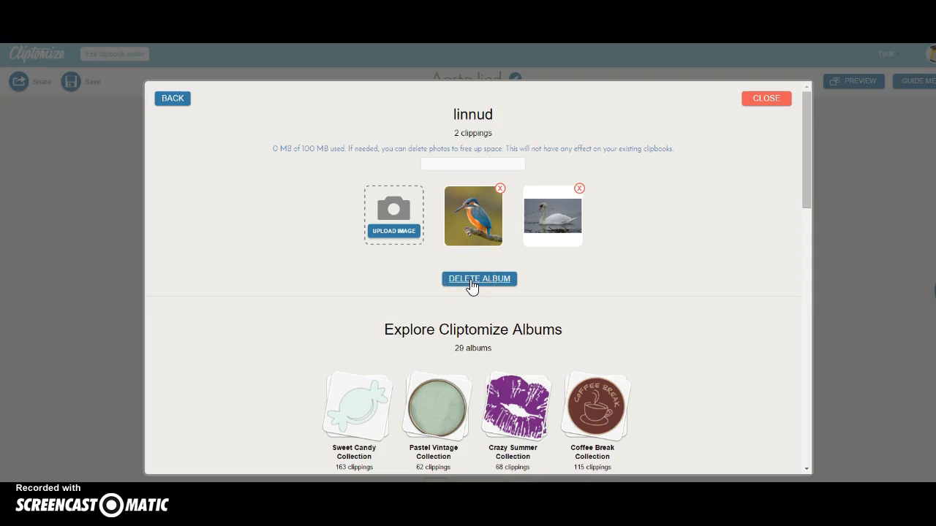
left_click(356, 170)
Insert the kingfisher photo on the cover and move it fully below the 'Aasta linnud' title
left_click(477, 228)
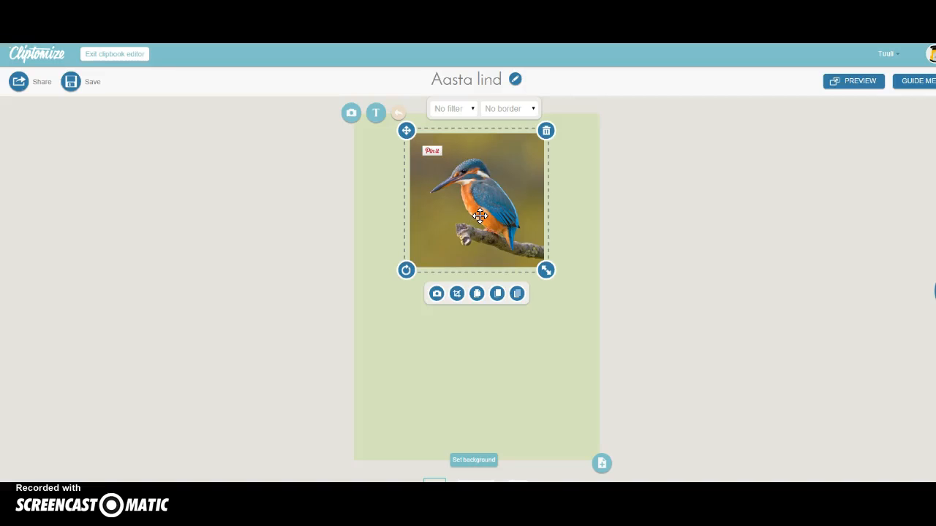
left_click_drag(480, 215, 479, 304)
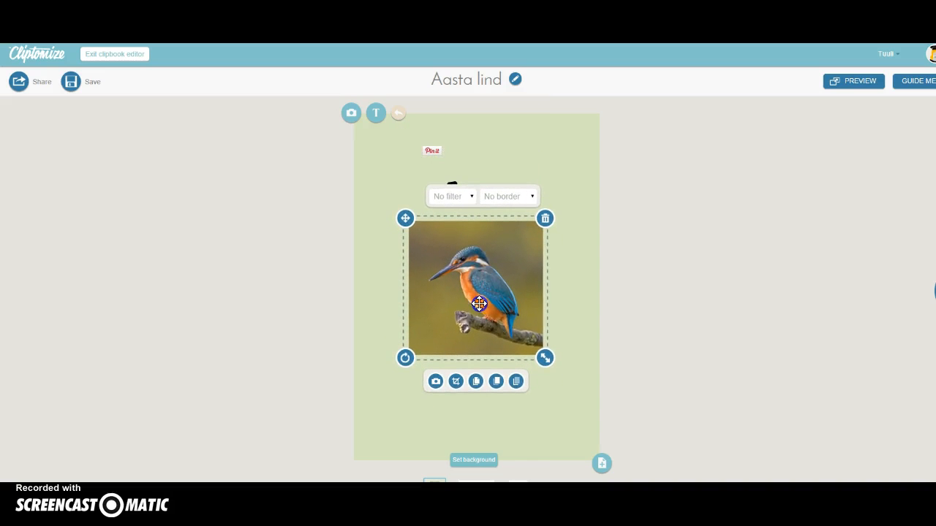
left_click(517, 383)
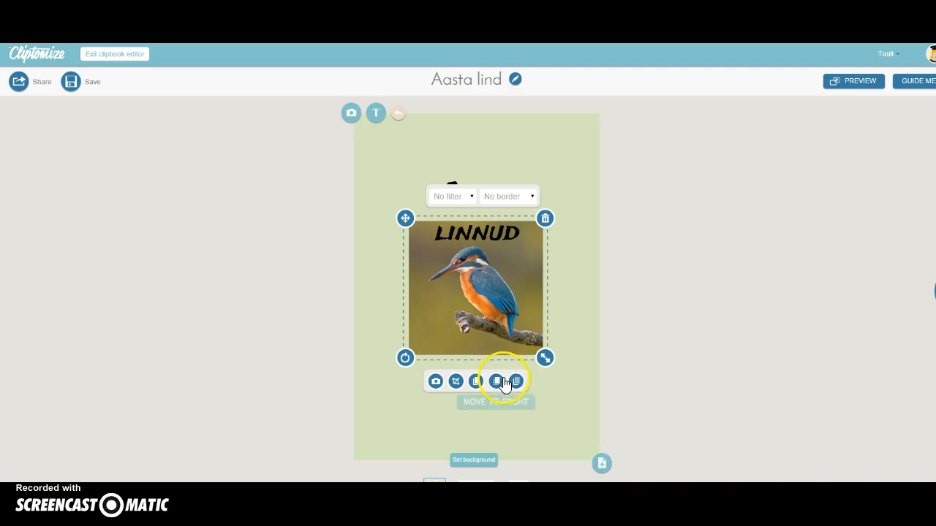
left_click(498, 382)
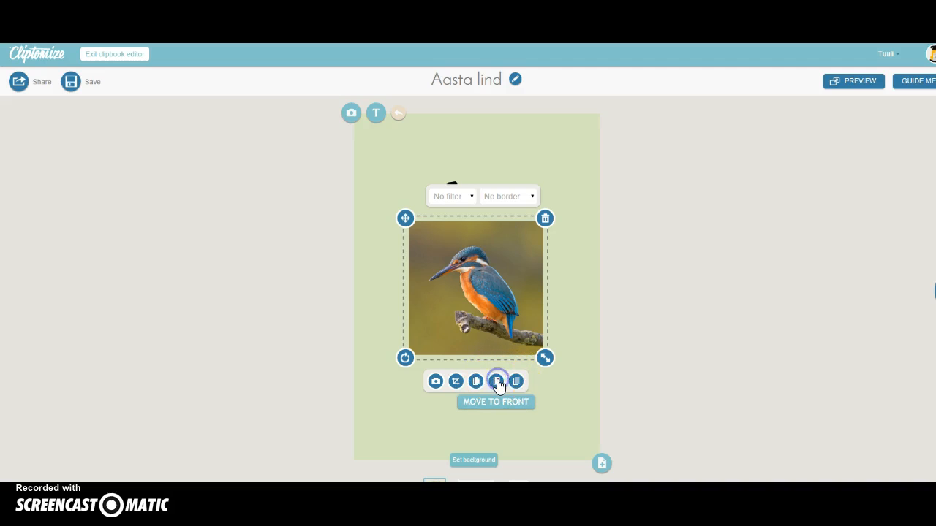
left_click(517, 381)
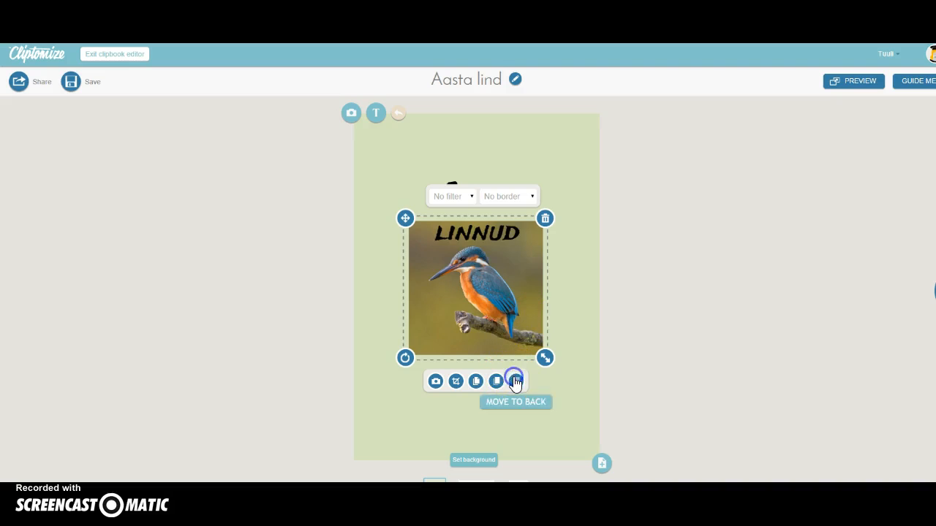
left_click(496, 381)
left_click_drag(498, 316, 509, 361)
left_click(572, 220)
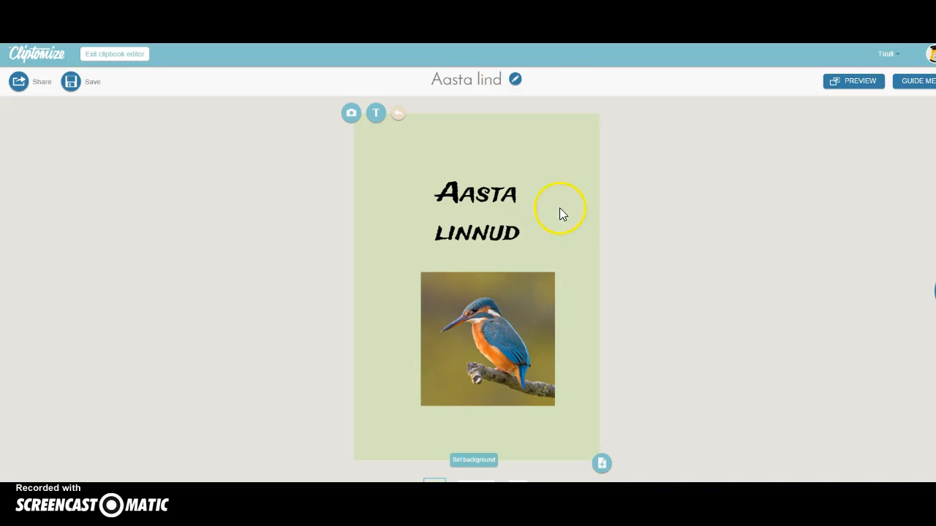
Go to the 2–3 spread and give its left page a light green background
left_click(518, 481)
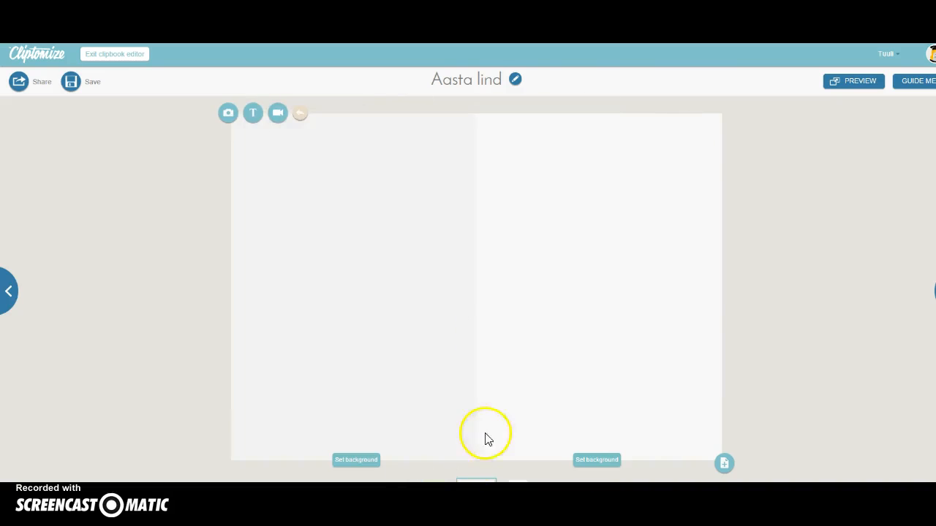
left_click(356, 460)
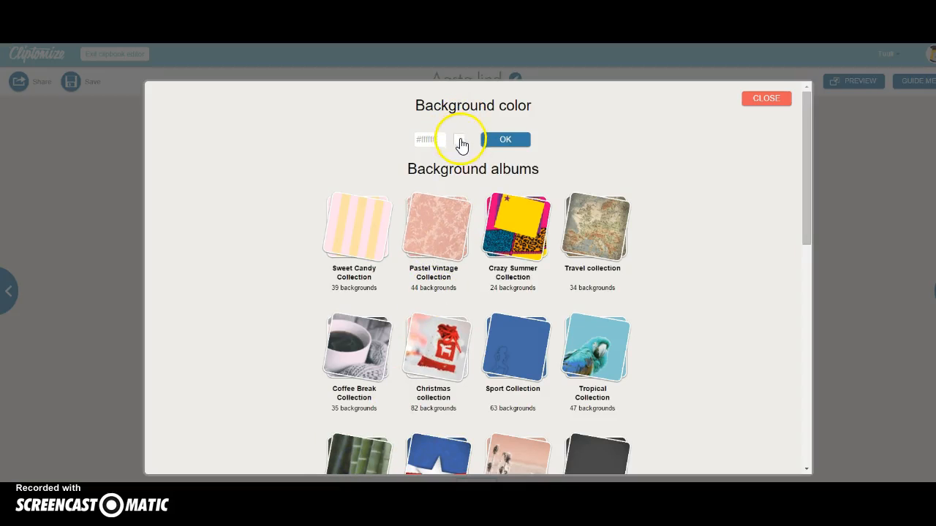
left_click(458, 139)
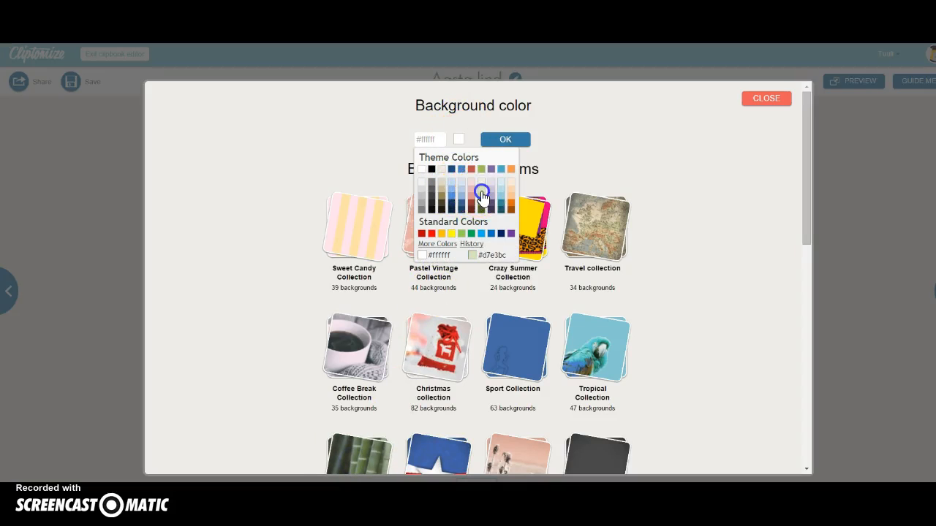
left_click(480, 188)
left_click(506, 139)
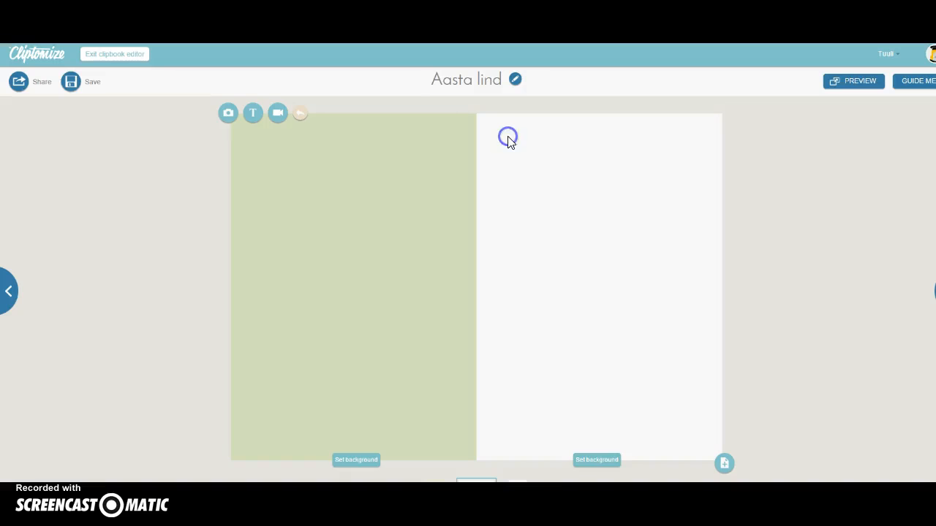
Give the right page the same light green background
left_click(597, 460)
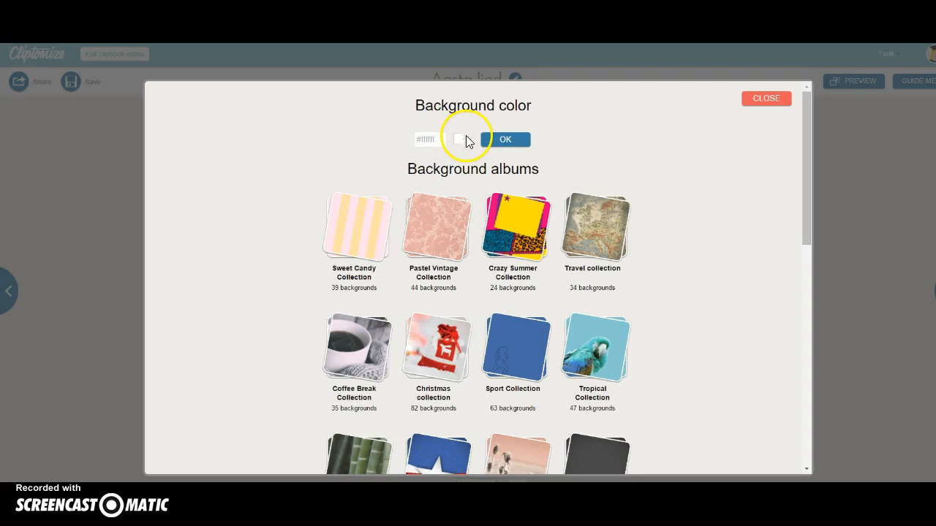
left_click(458, 139)
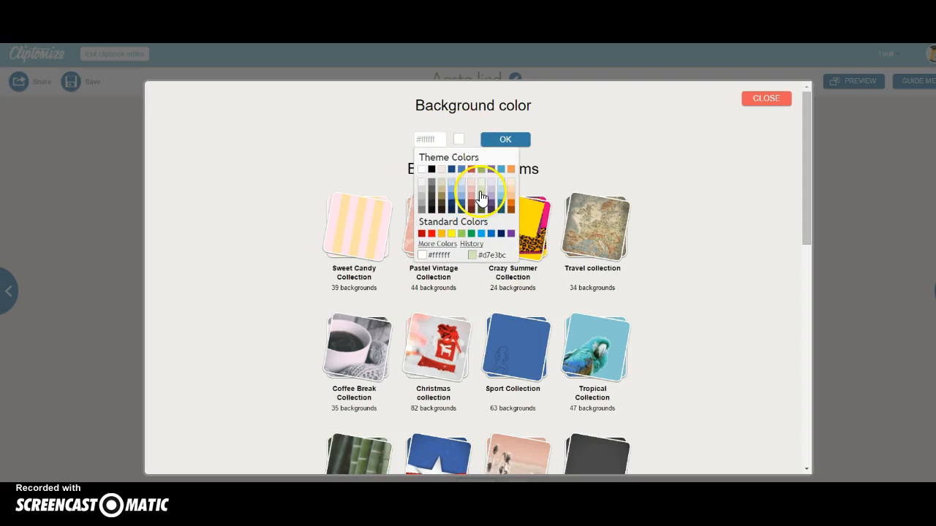
left_click(480, 189)
left_click(495, 139)
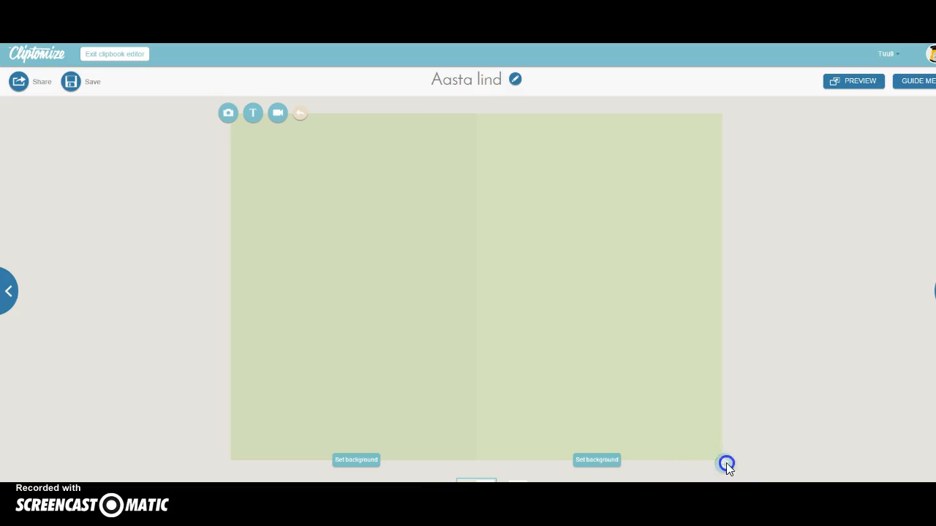
Browse the page-adding options, then dismiss them without adding a page
mouse_move(726, 463)
left_click(711, 436)
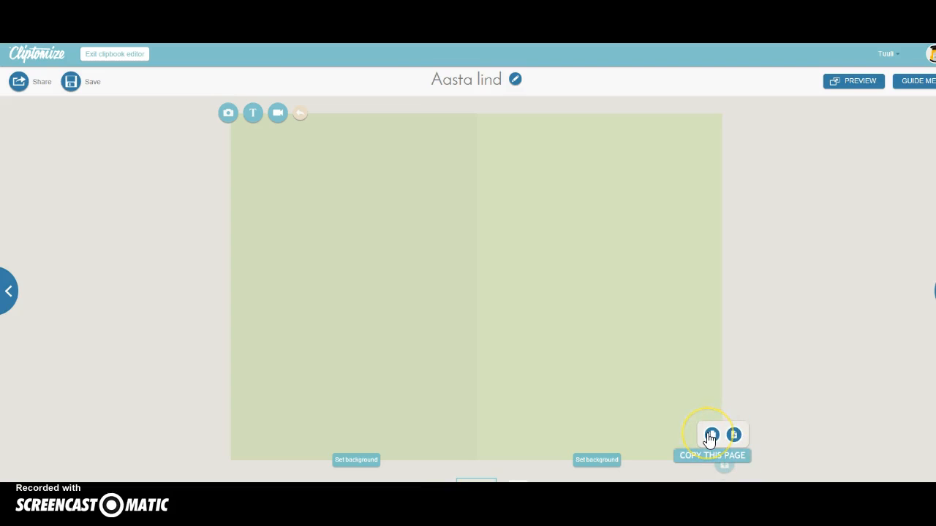
left_click(697, 427)
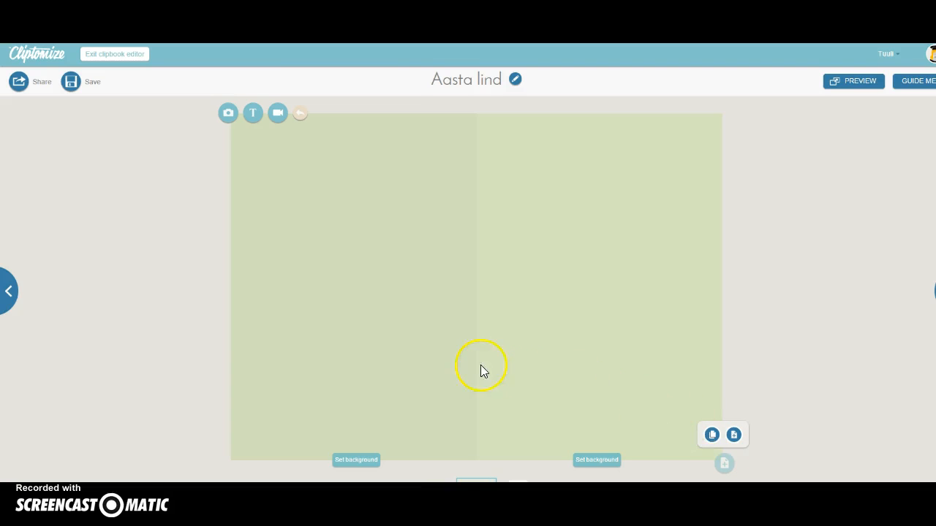
left_click(419, 348)
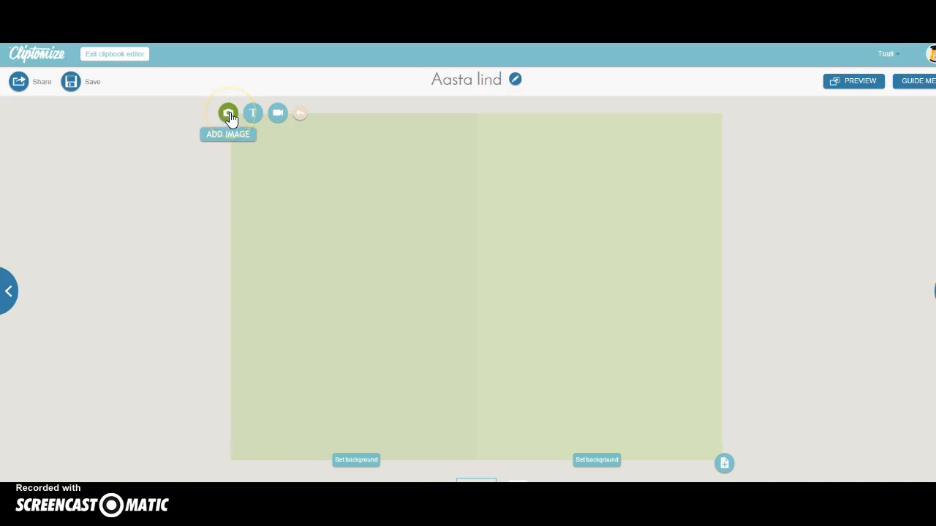
Start a new video clipping on the spread, then switch to the 'Jäälind - Aasta lind 2014' YouTube tab
left_click(276, 113)
left_click(377, 261)
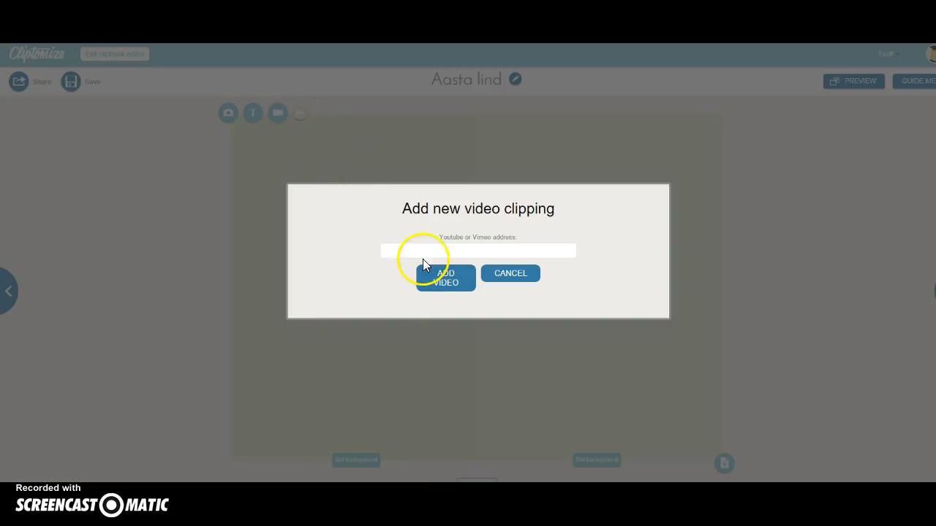
left_click(458, 240)
key("ctrl+Tab")
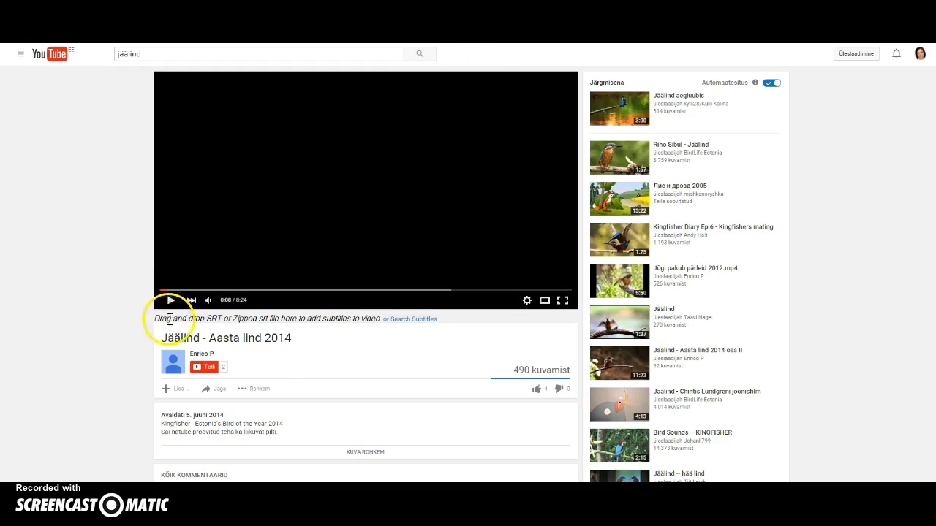
Copy the youtu.be share link of the 'Jäälind - Aasta lind 2014' video
left_click(224, 391)
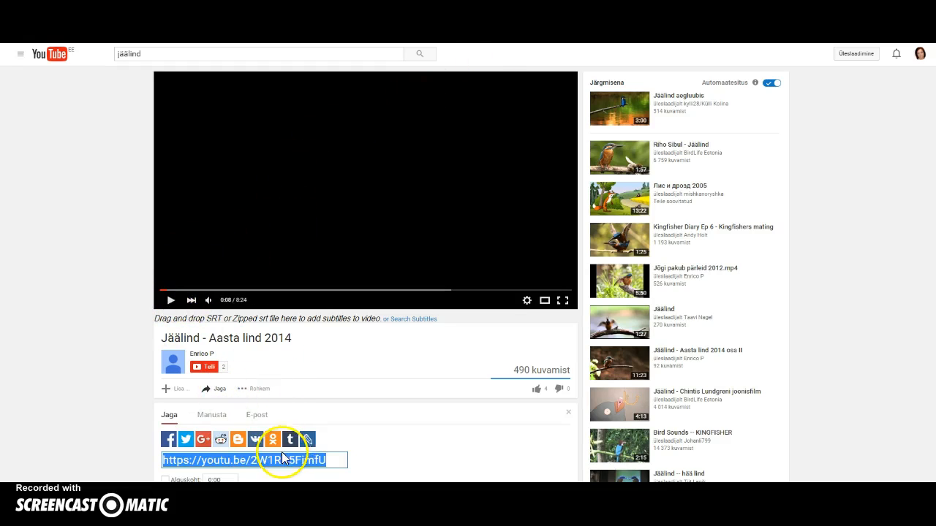
right_click(275, 461)
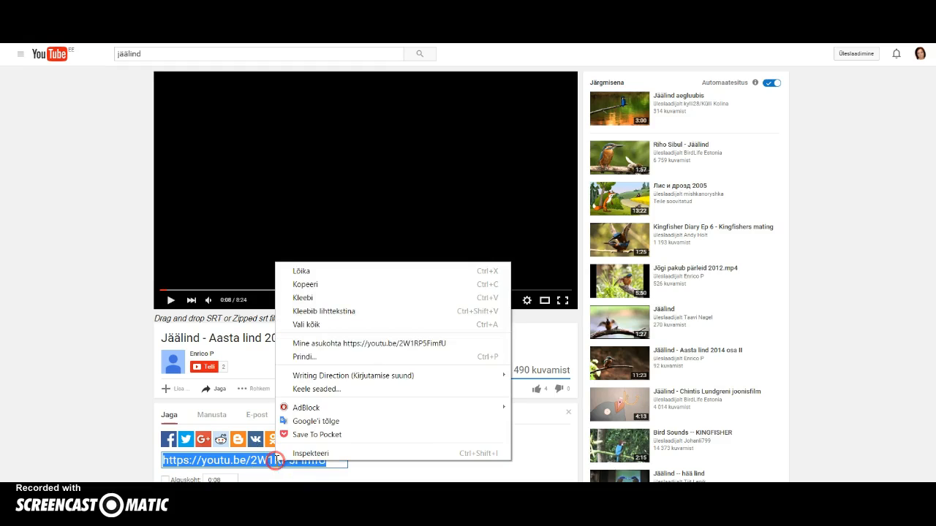
left_click(336, 289)
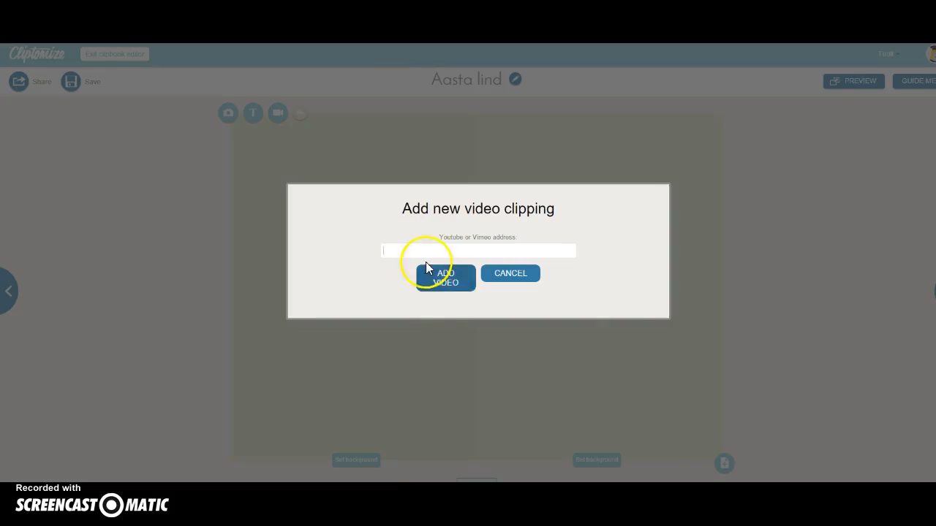
Add the pasted YouTube link as a video clipping, then enlarge it and centre it on the spread
key("ctrl+v")
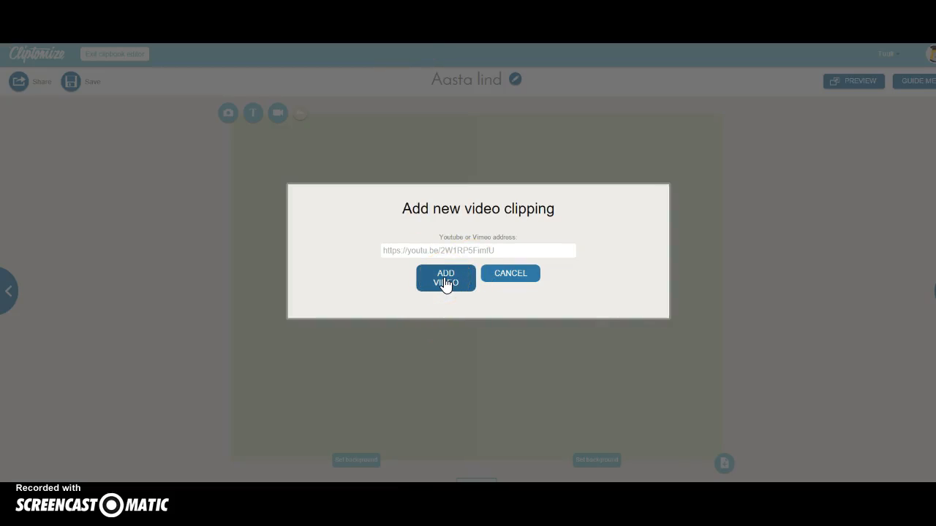
left_click(445, 281)
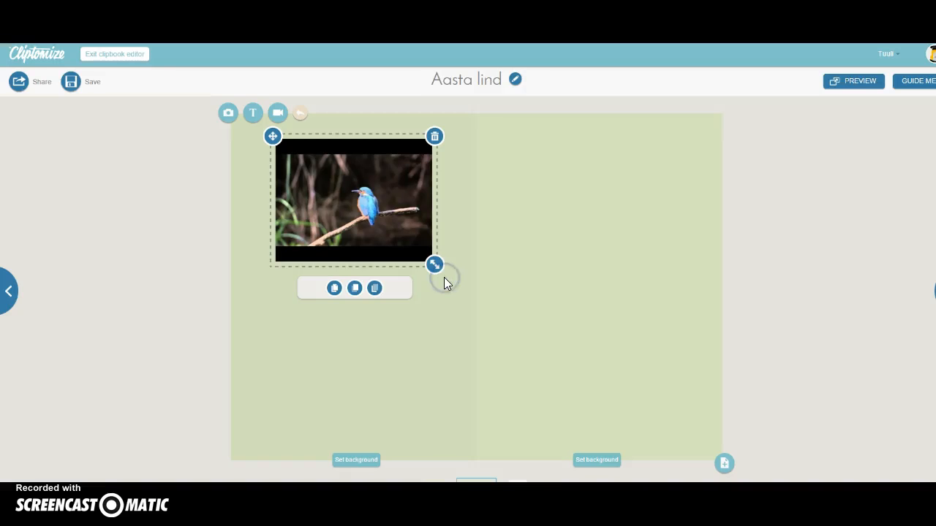
left_click_drag(437, 271, 462, 289)
left_click_drag(247, 115, 315, 166)
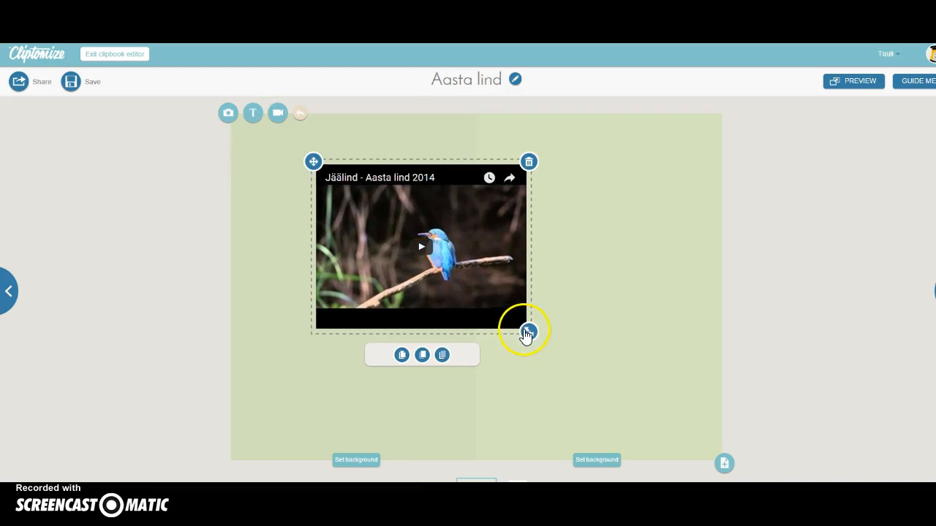
left_click_drag(531, 334, 567, 360)
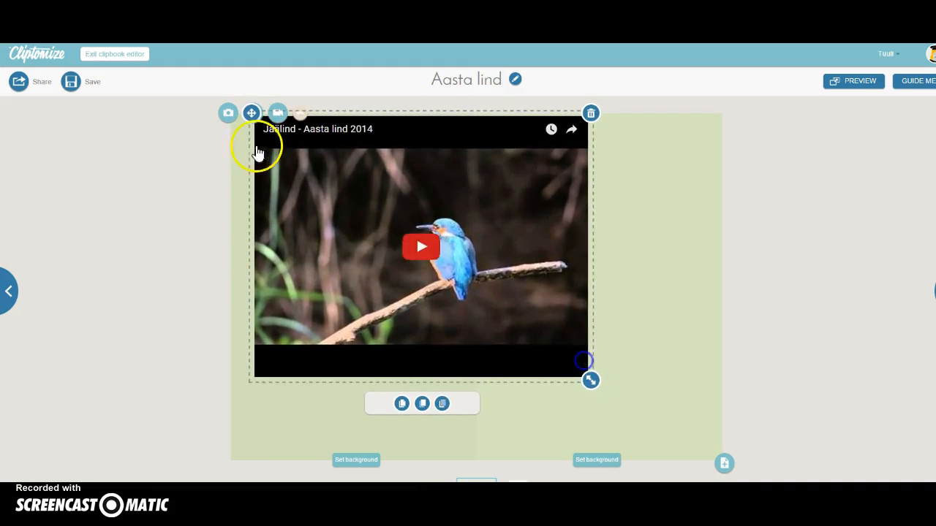
left_click_drag(251, 111, 307, 143)
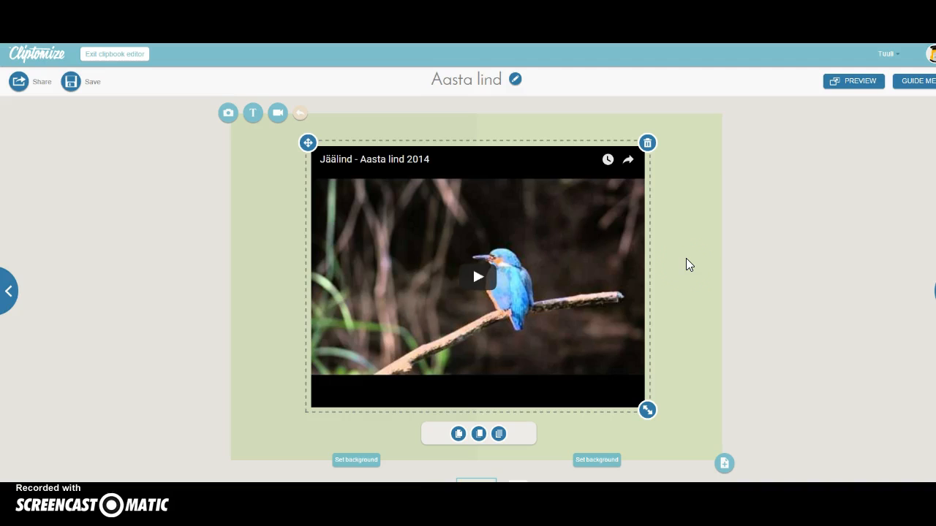
Add an empty double page (pages 4–5), then return to the kingfisher video spread
left_click(724, 462)
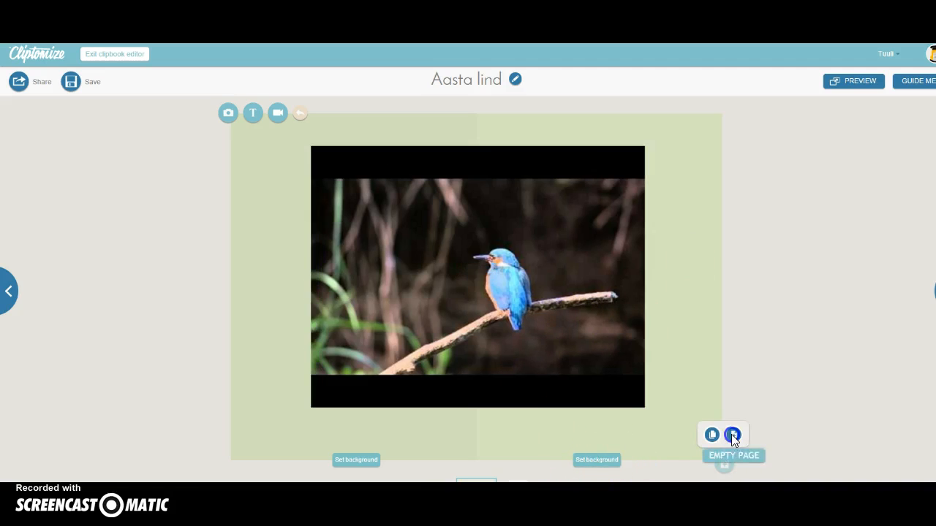
left_click(731, 435)
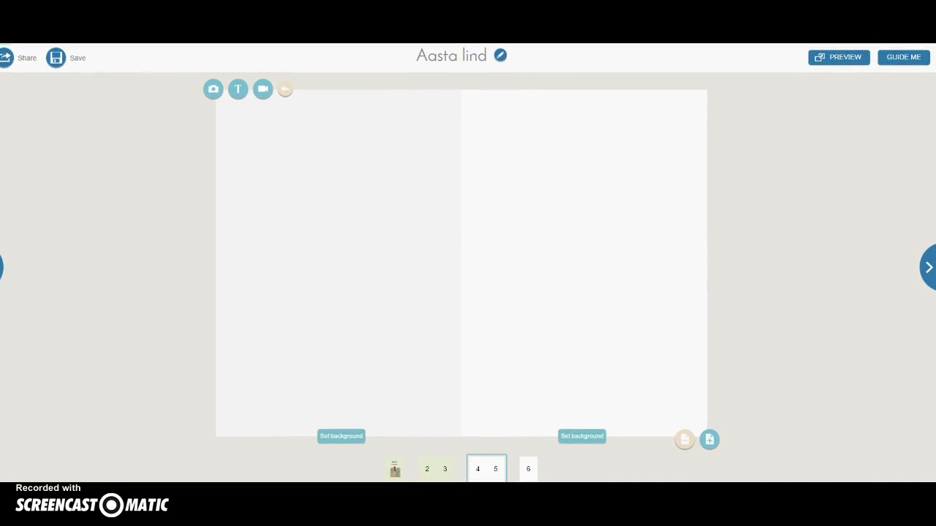
left_click(497, 468)
mouse_move(497, 468)
left_mouse_down()
mouse_move(439, 468)
mouse_move(502, 465)
mouse_move(491, 463)
left_mouse_up()
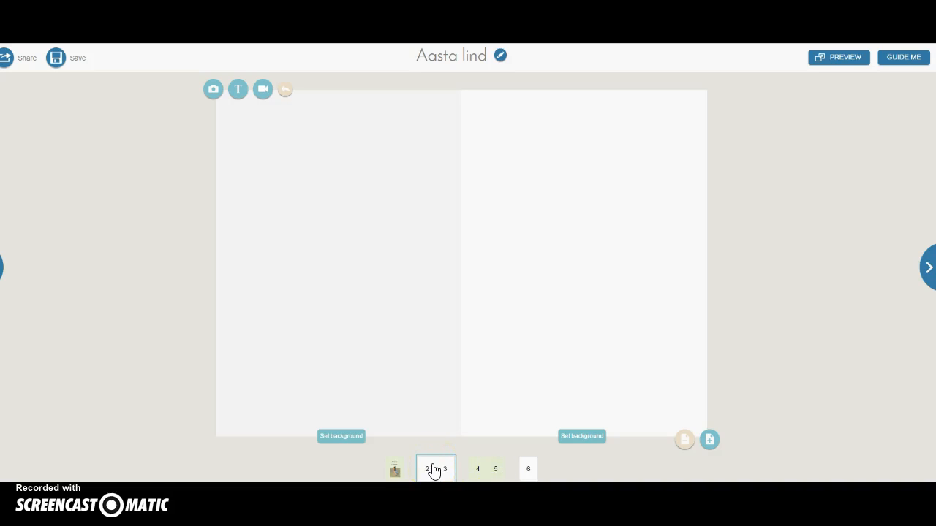
left_click(503, 449)
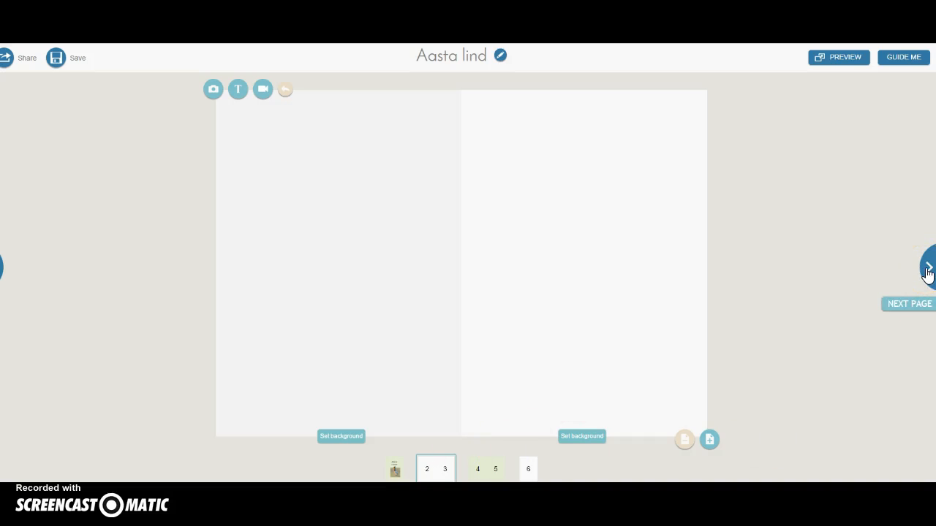
left_click(927, 269)
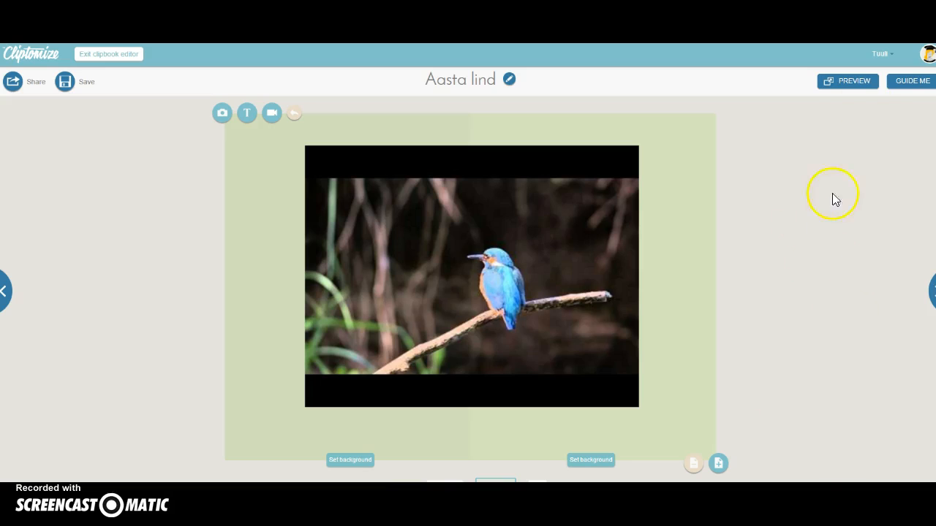
Save the clipbook, set its status to Private, and select its link-only address
left_click(853, 88)
left_click(84, 83)
left_click(161, 197)
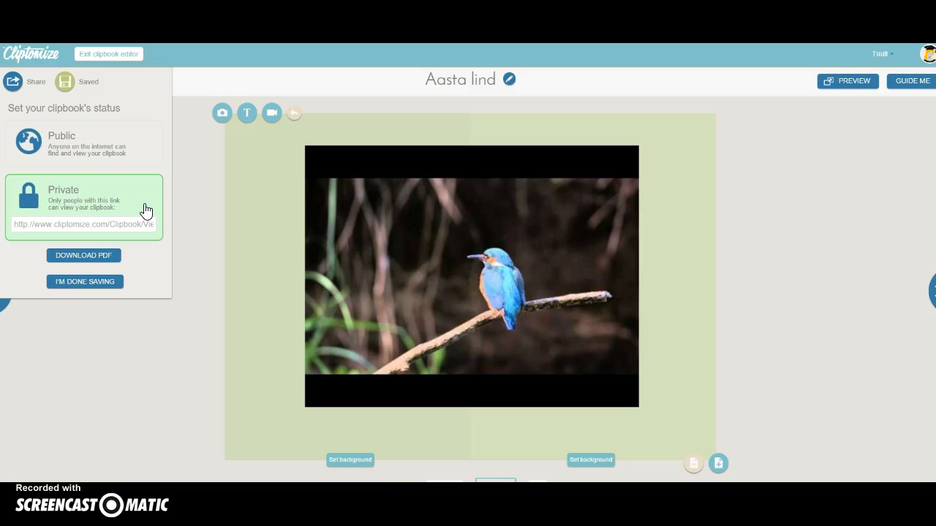
left_click(133, 228)
left_click(134, 226)
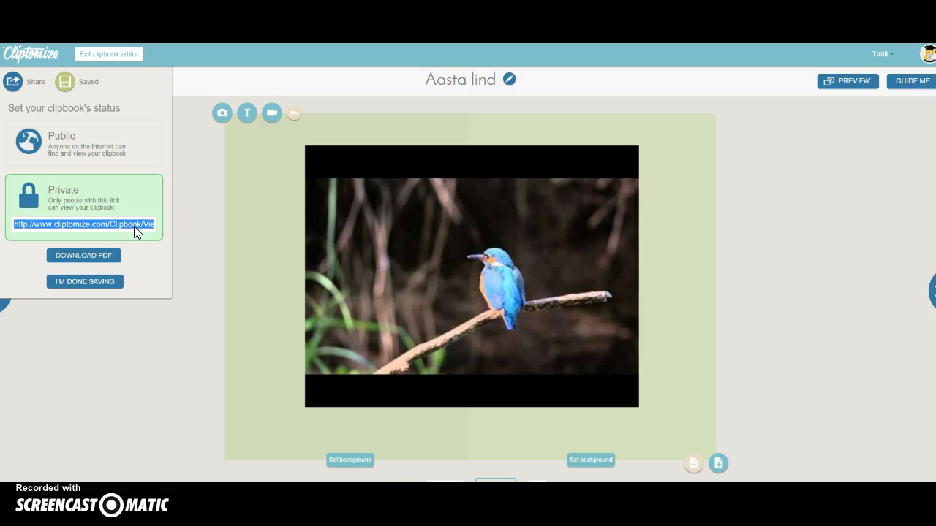
left_click(105, 151)
left_click(93, 257)
Exit the clipbook editor
left_click(125, 58)
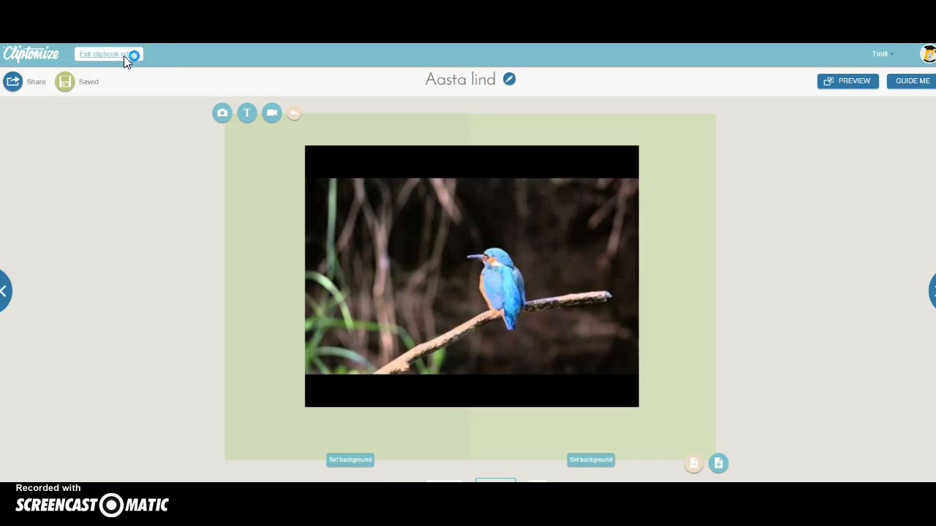